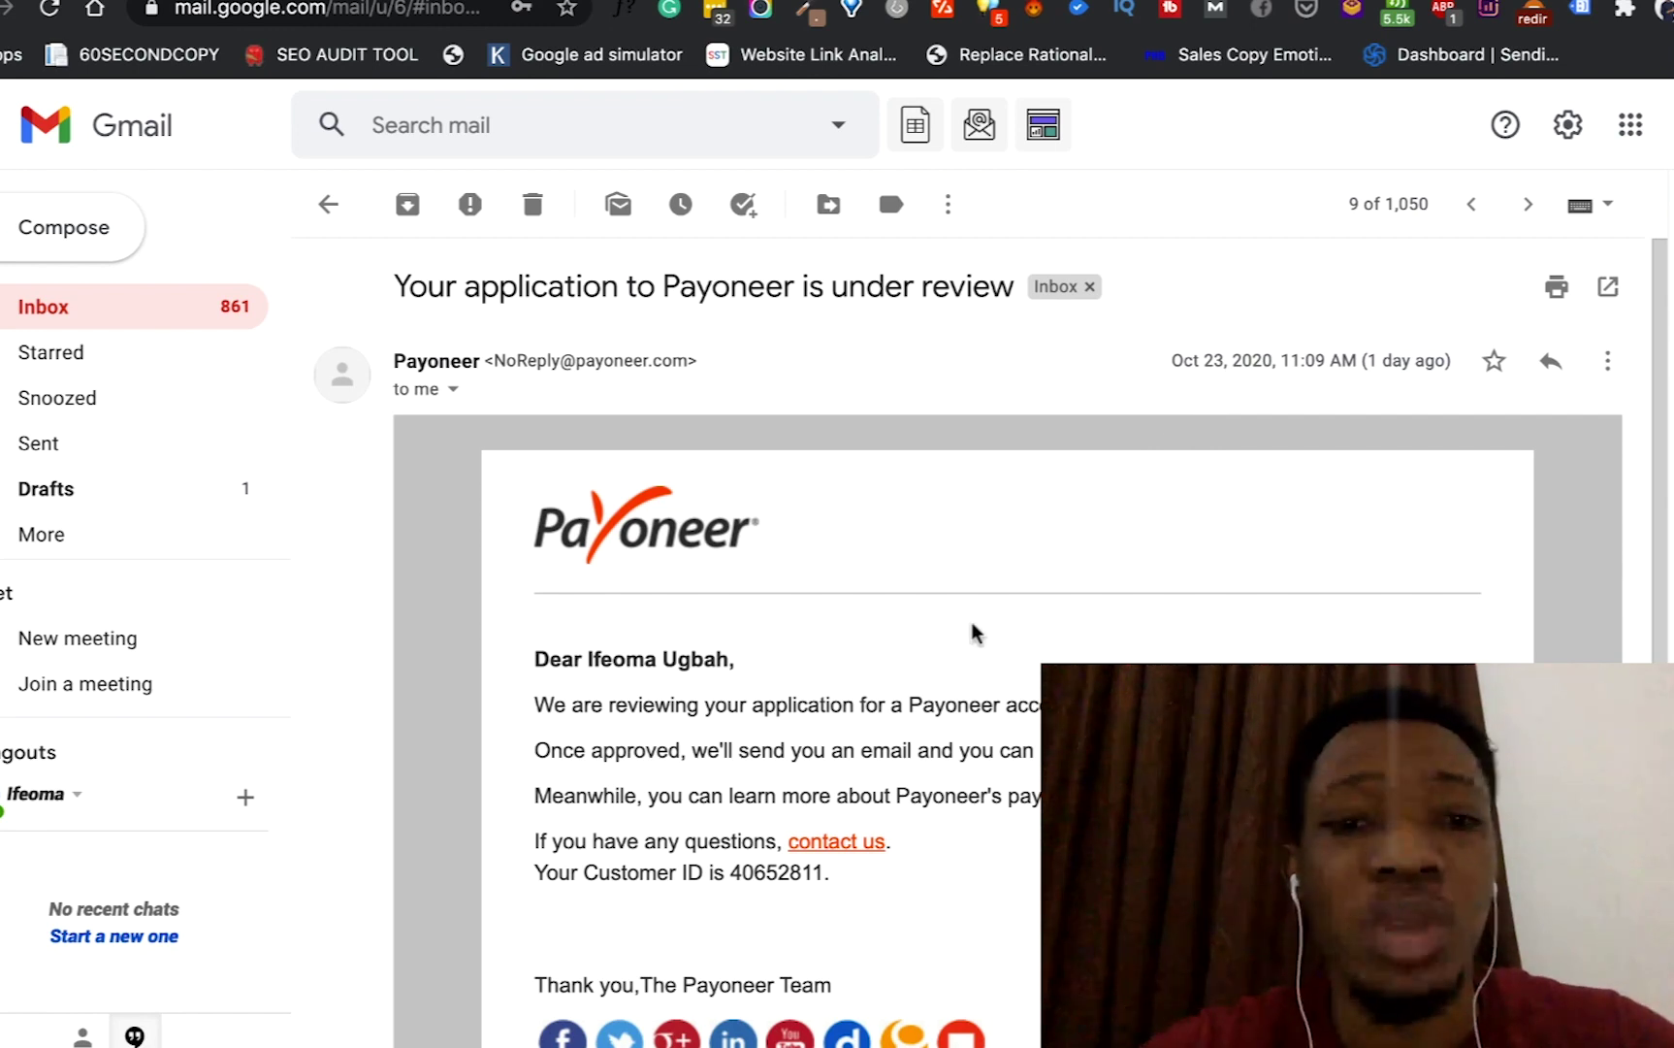
{"action": "scroll", "coordinate": [973, 630], "scroll_direction": "down", "scroll_amount": 1}
{"action": "scroll", "coordinate": [973, 630], "scroll_direction": "up", "scroll_amount": 1}
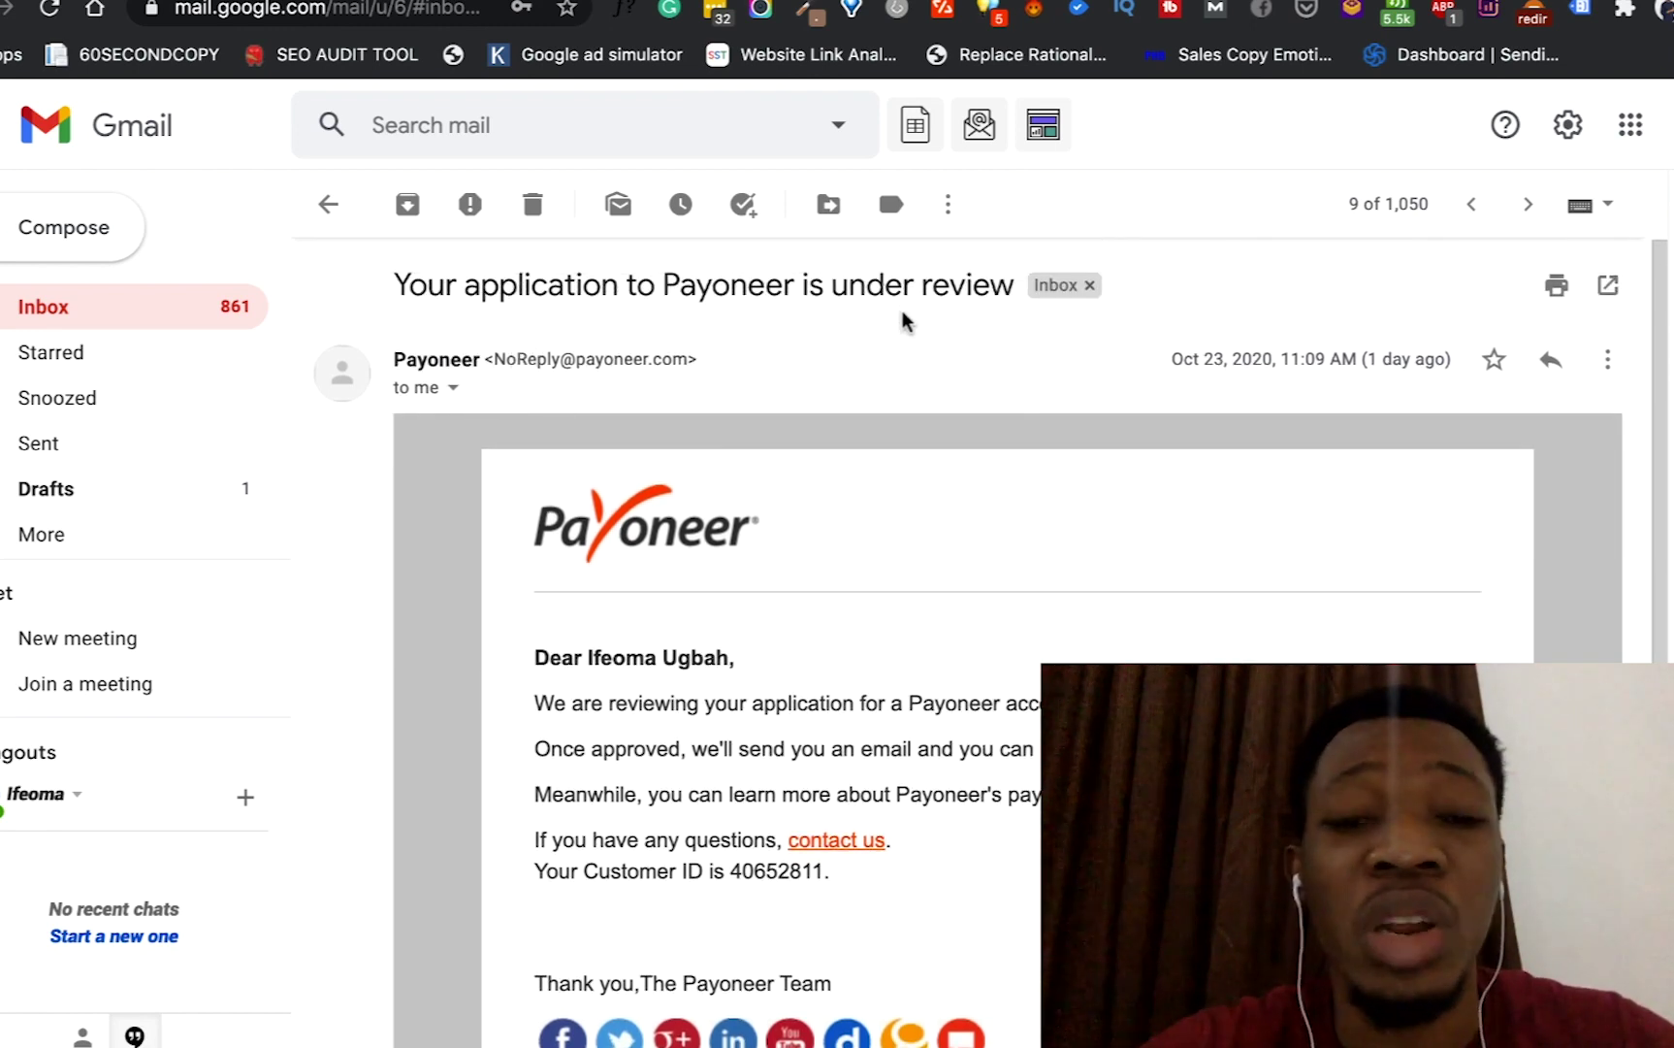
{"action": "scroll", "coordinate": [804, 573], "scroll_direction": "down", "scroll_amount": 3}
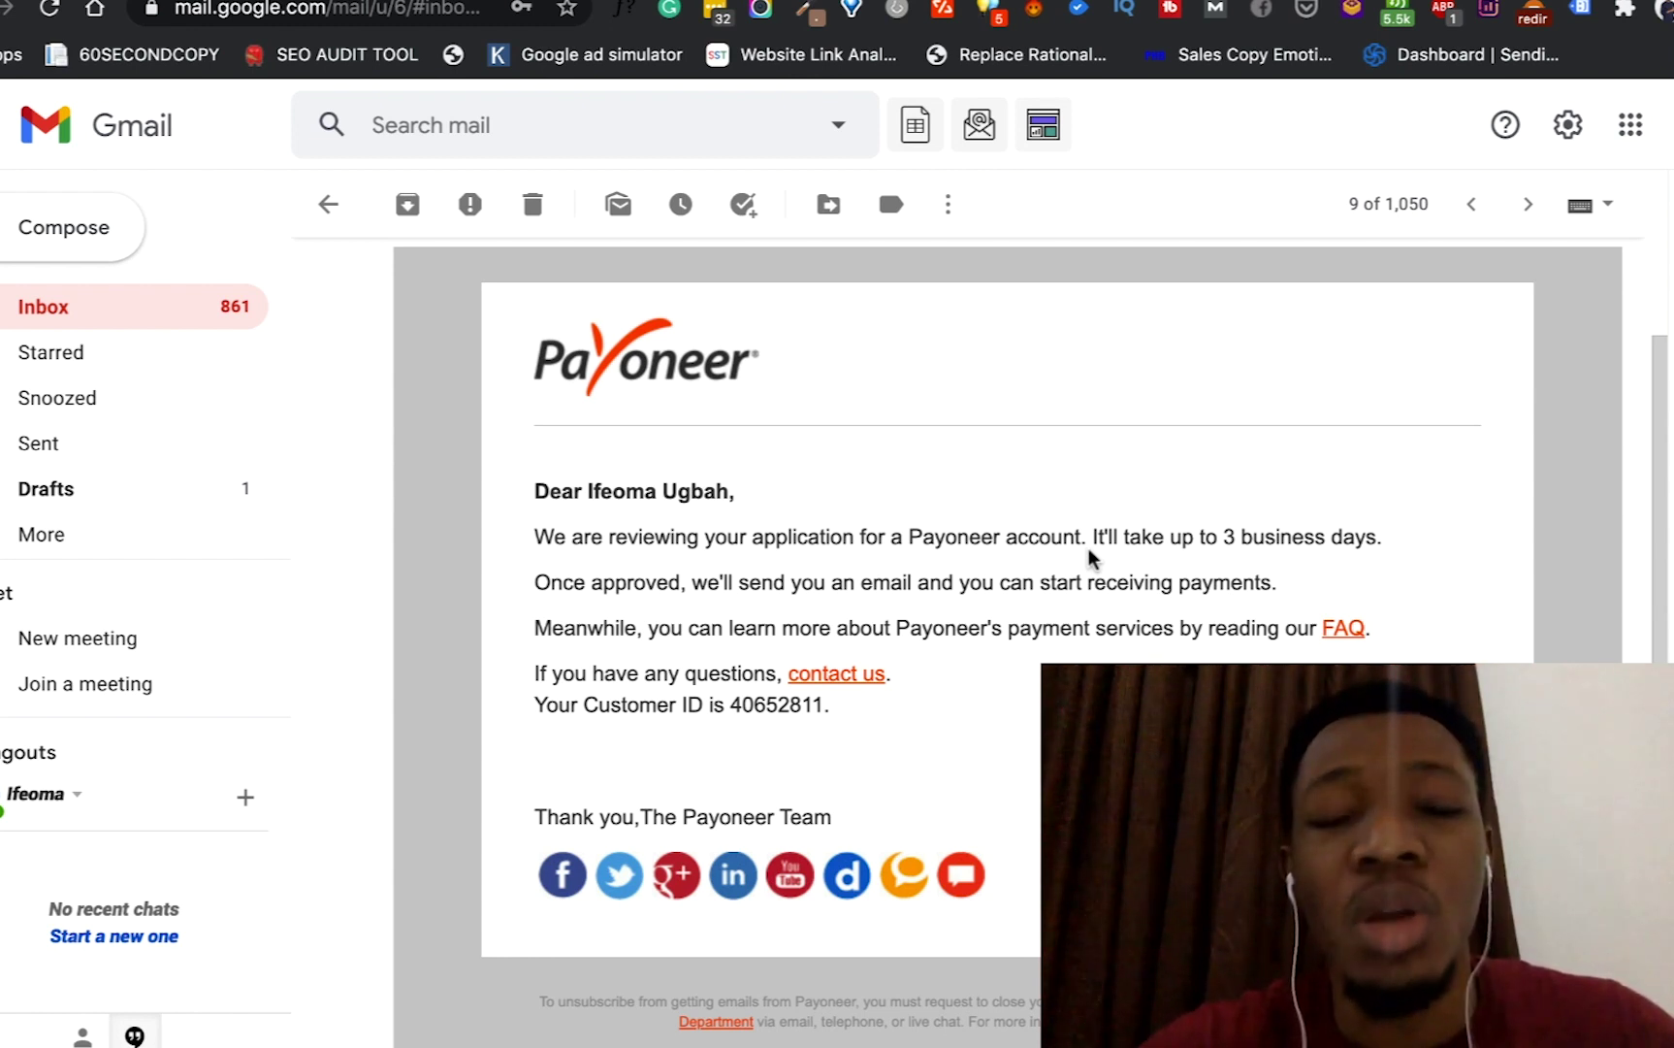
{"action": "scroll", "coordinate": [1088, 550], "scroll_direction": "up", "scroll_amount": 2}
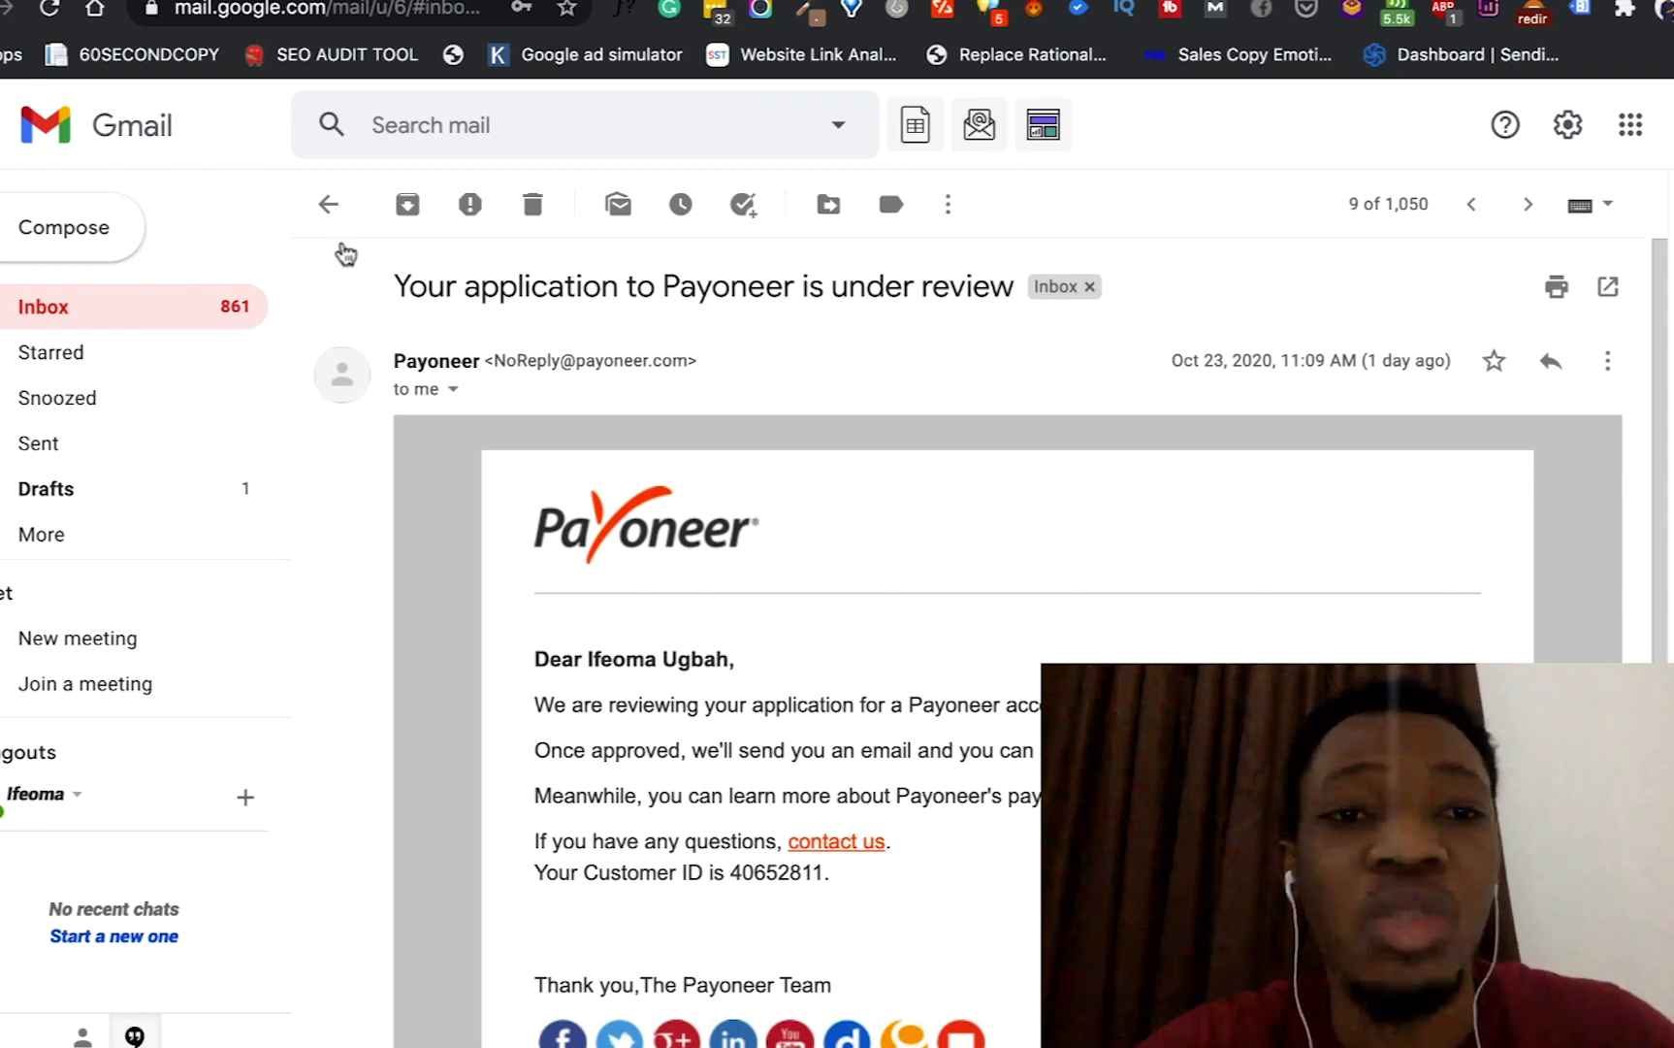
- Back in the inbox, open and read the Payoneer 'application approved' email
{"action": "left_click", "coordinate": [329, 205]}
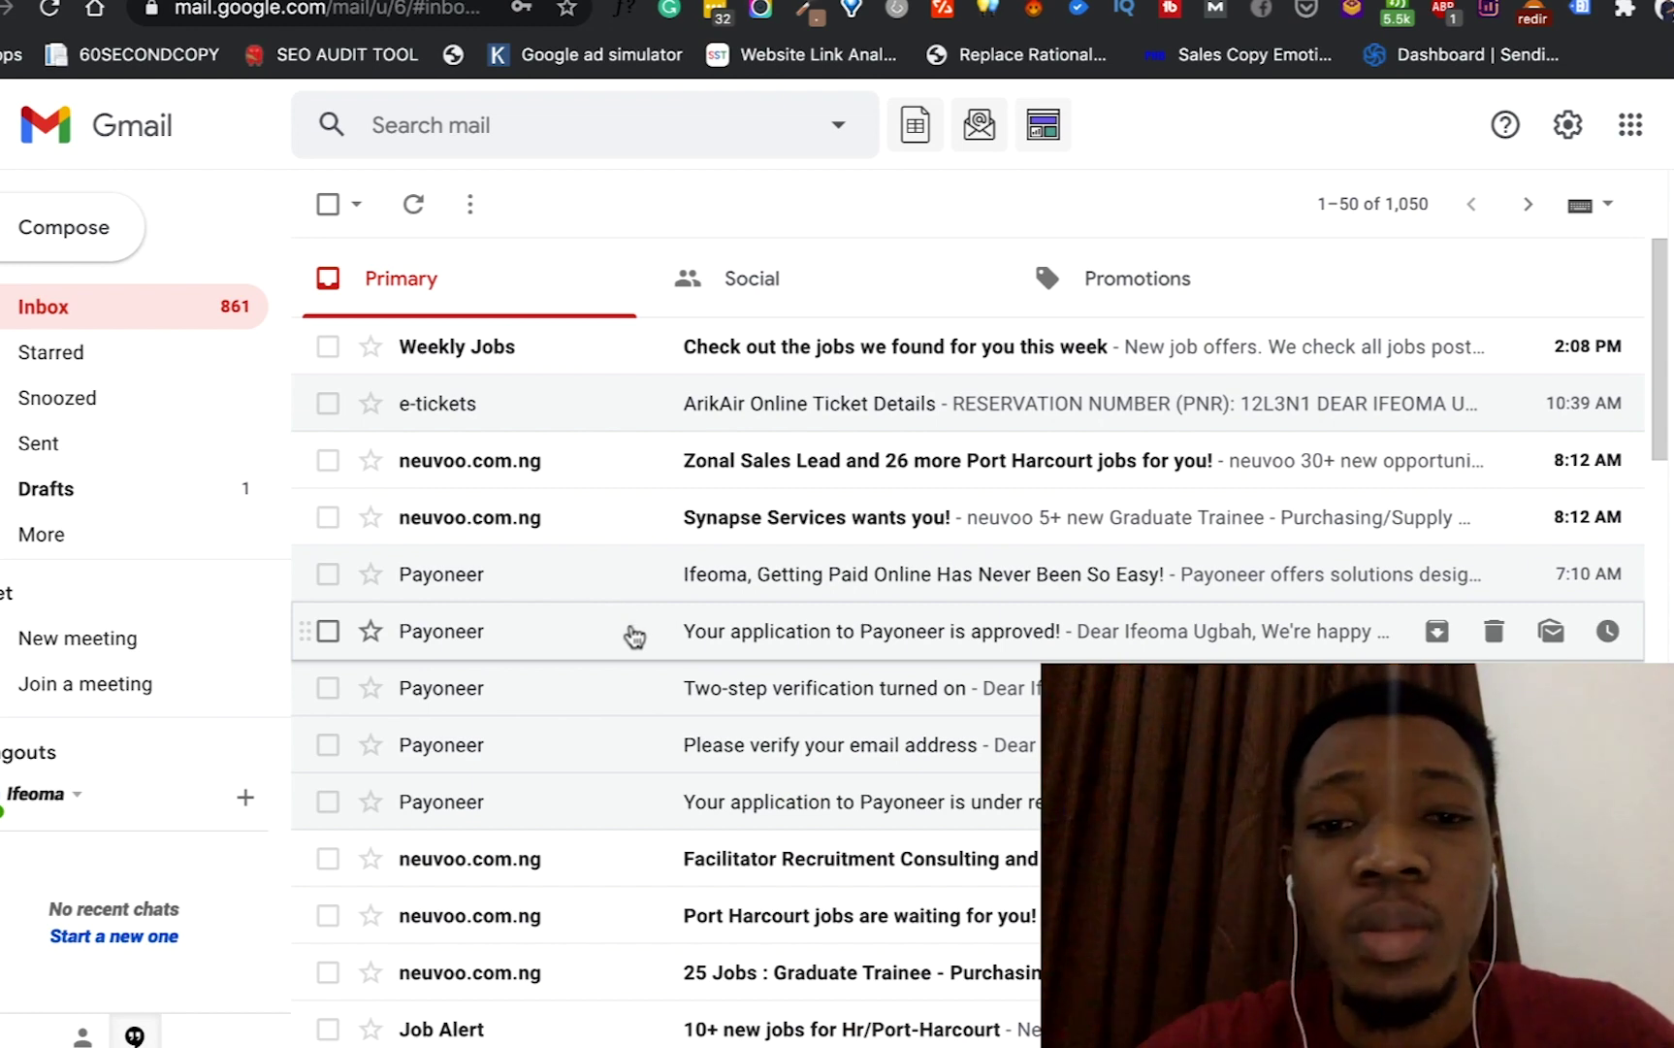
{"action": "double_click", "coordinate": [630, 626]}
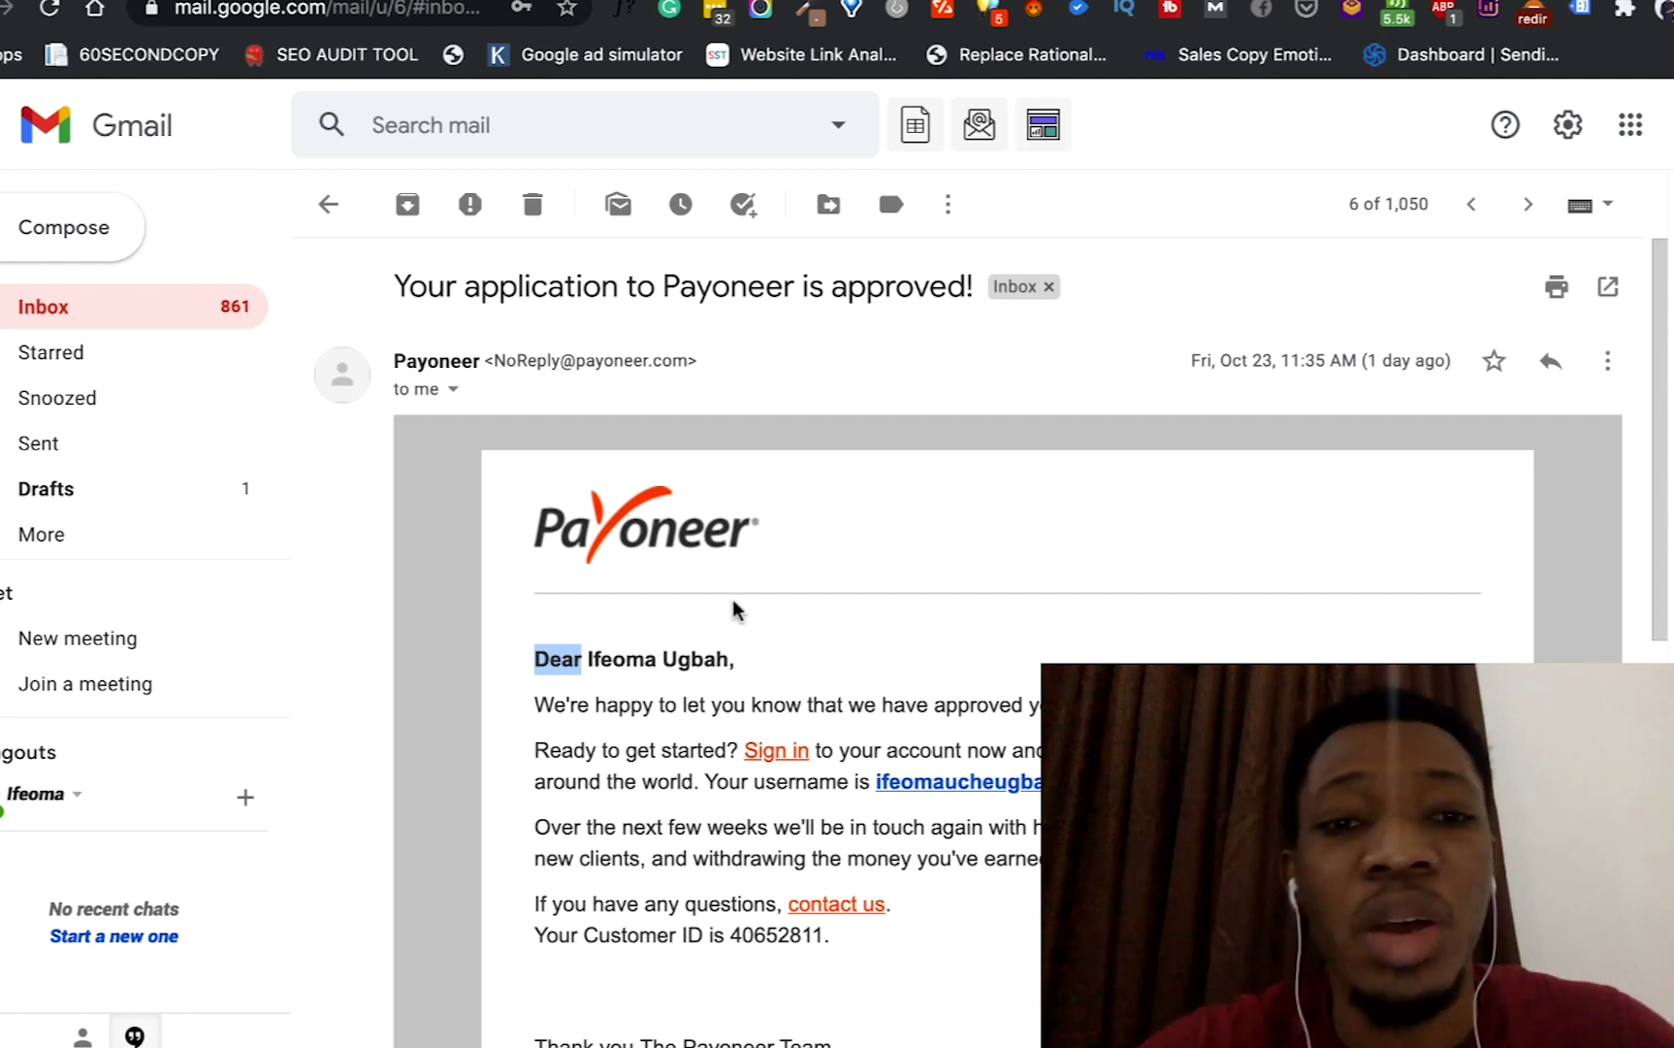
{"action": "scroll", "coordinate": [708, 645], "scroll_direction": "down", "scroll_amount": 2}
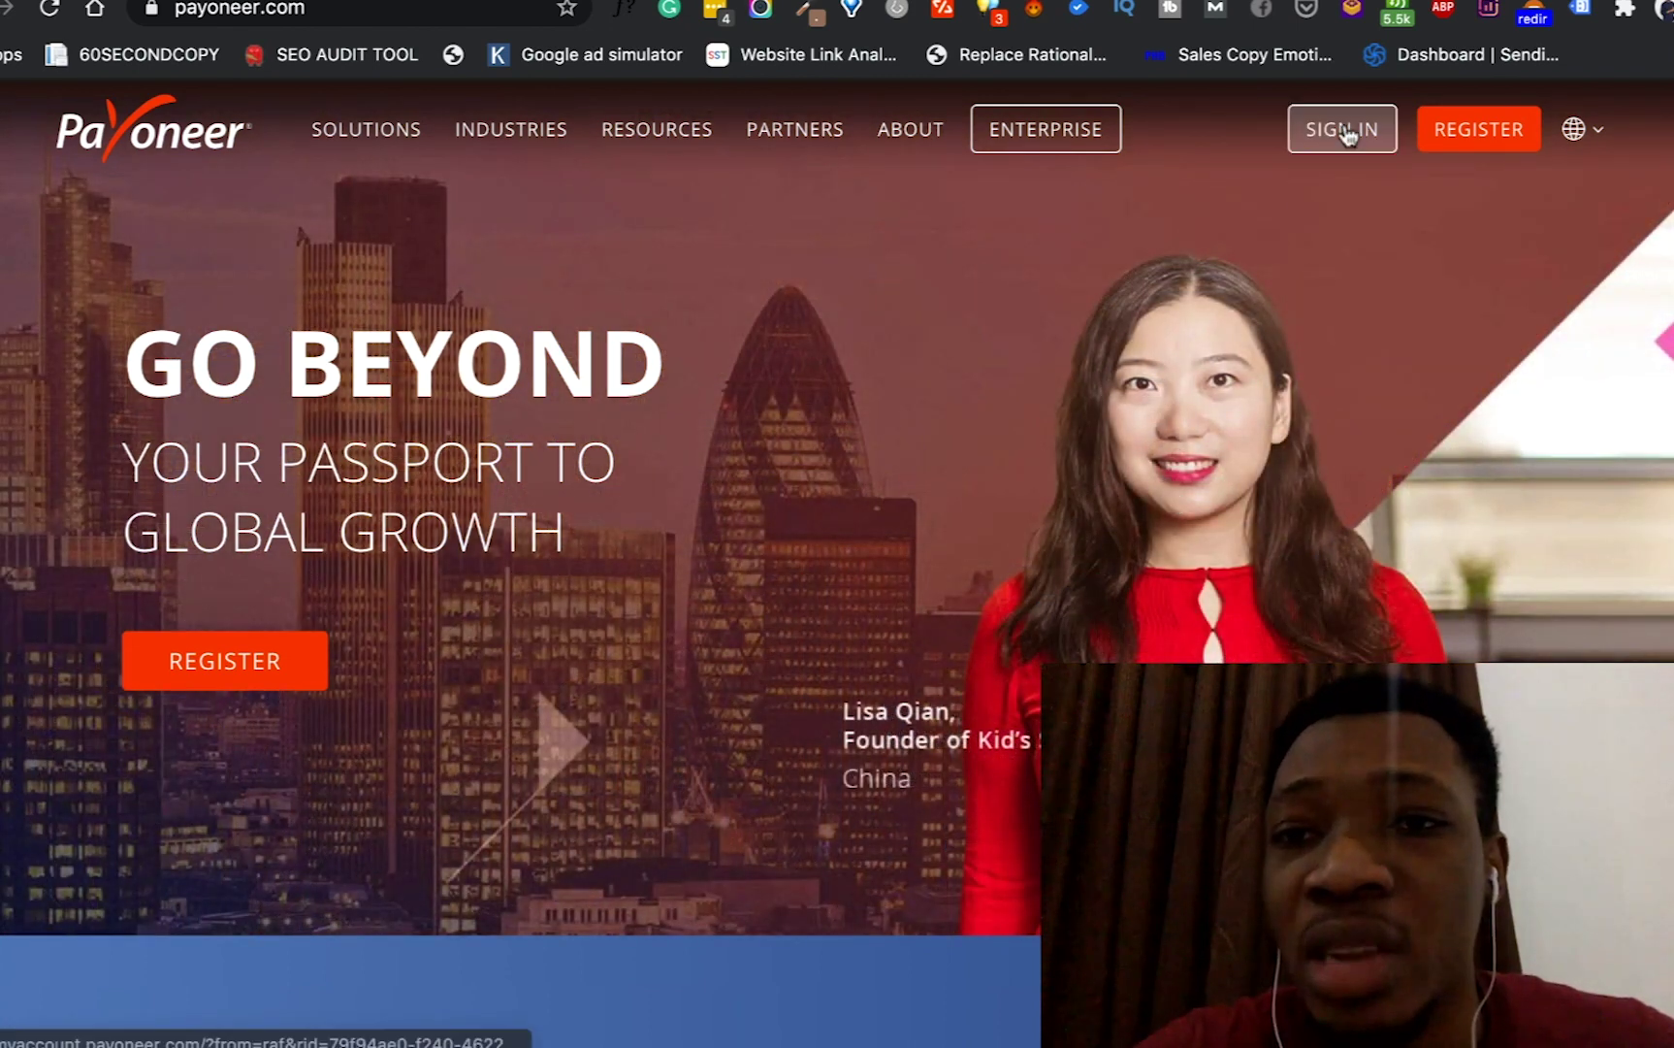
- Sign in to Payoneer from the payoneer.com homepage
{"action": "left_click", "coordinate": [1344, 123]}
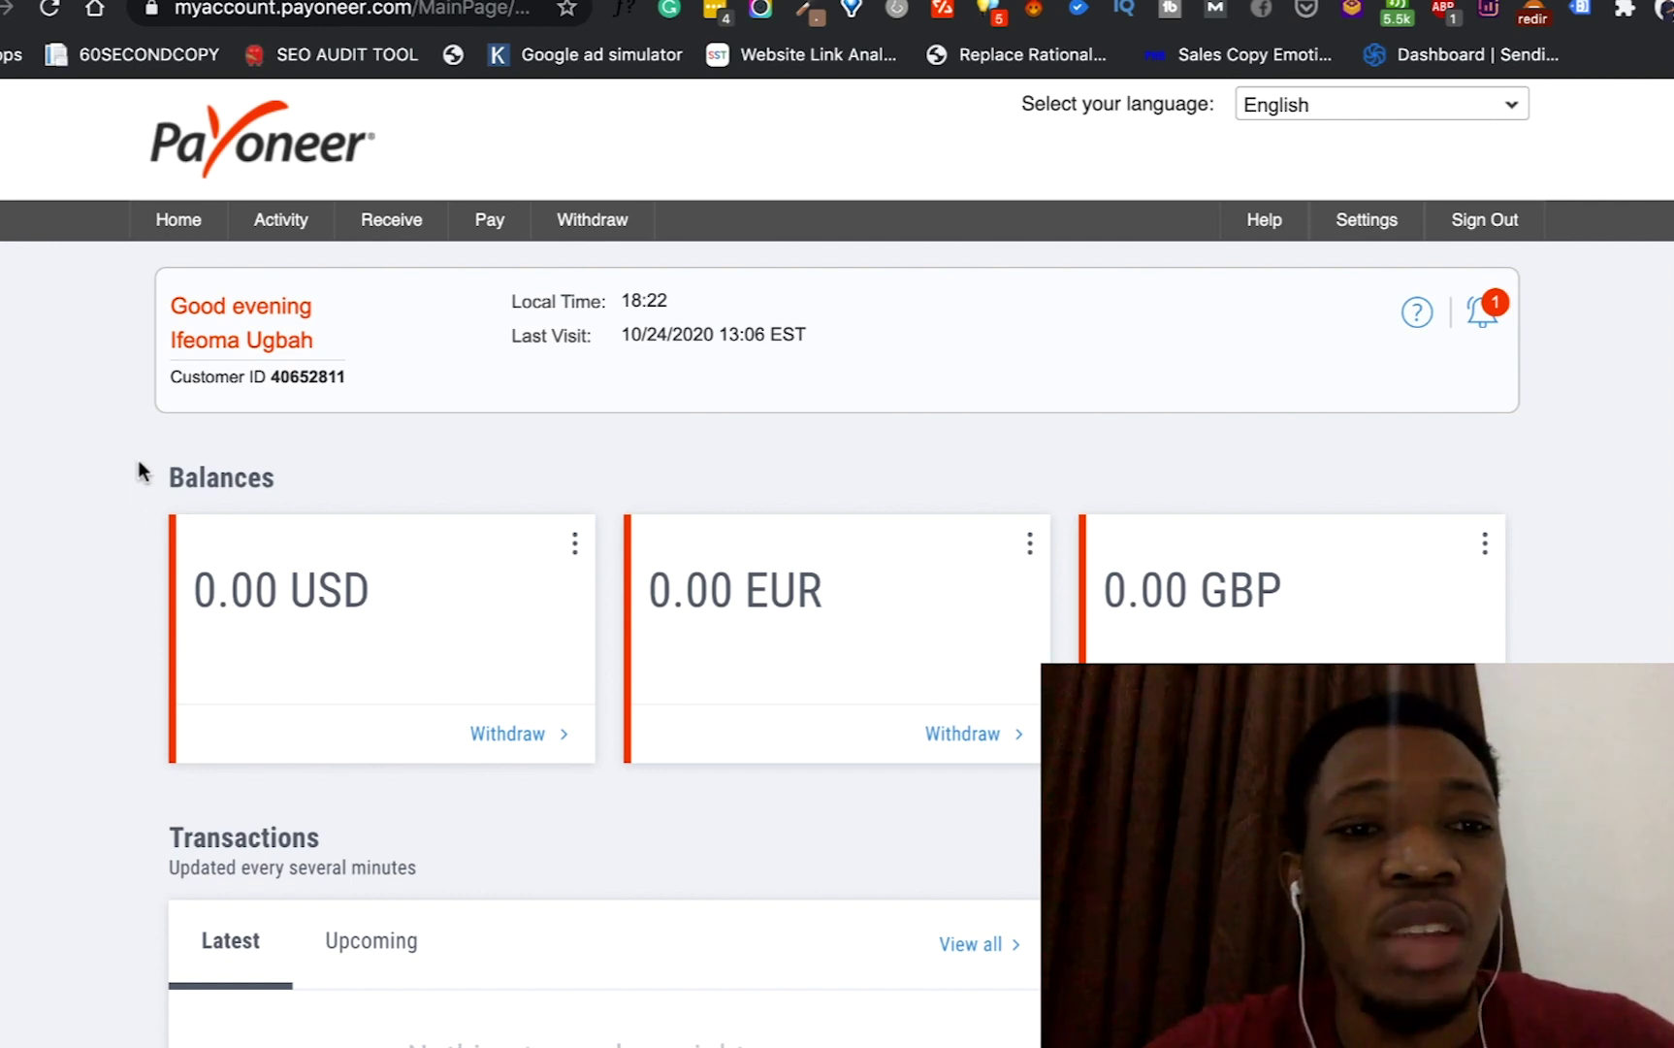
- Show the Receive menu with Request a Payment, Global Payment Service and Mass Payout Companies
{"action": "left_click_drag", "start_coordinate": [138, 461], "coordinate": [455, 467]}
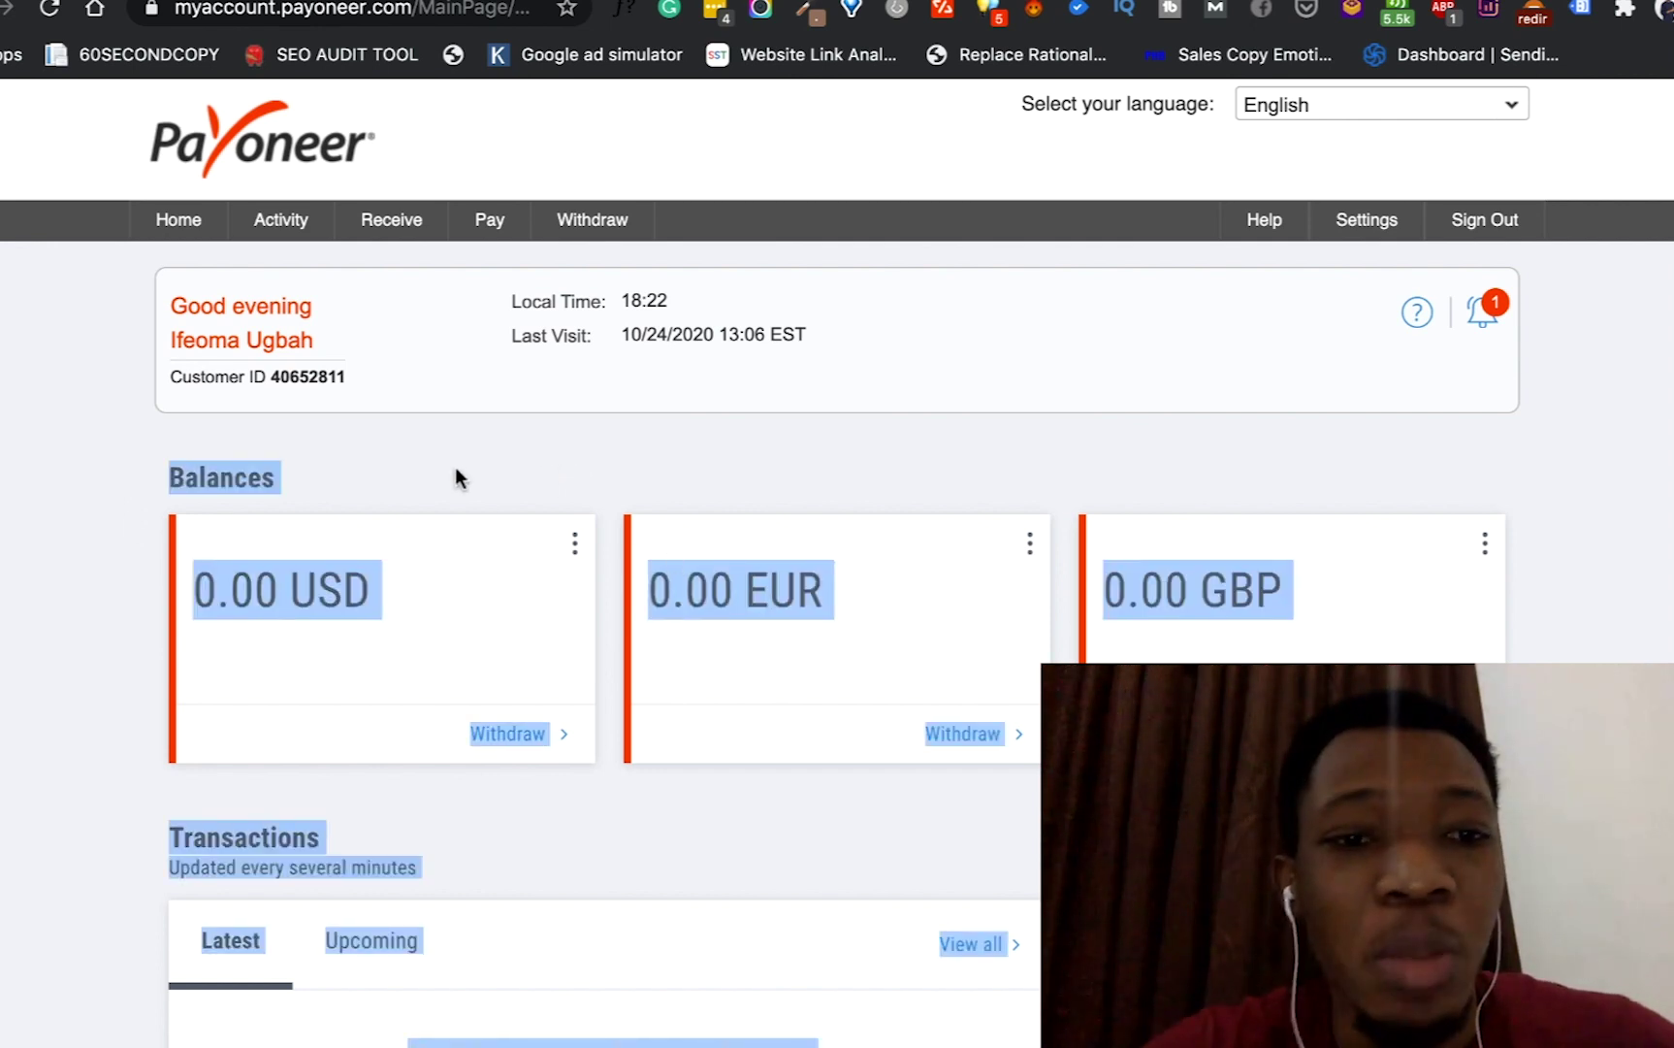
{"action": "left_click", "coordinate": [428, 461]}
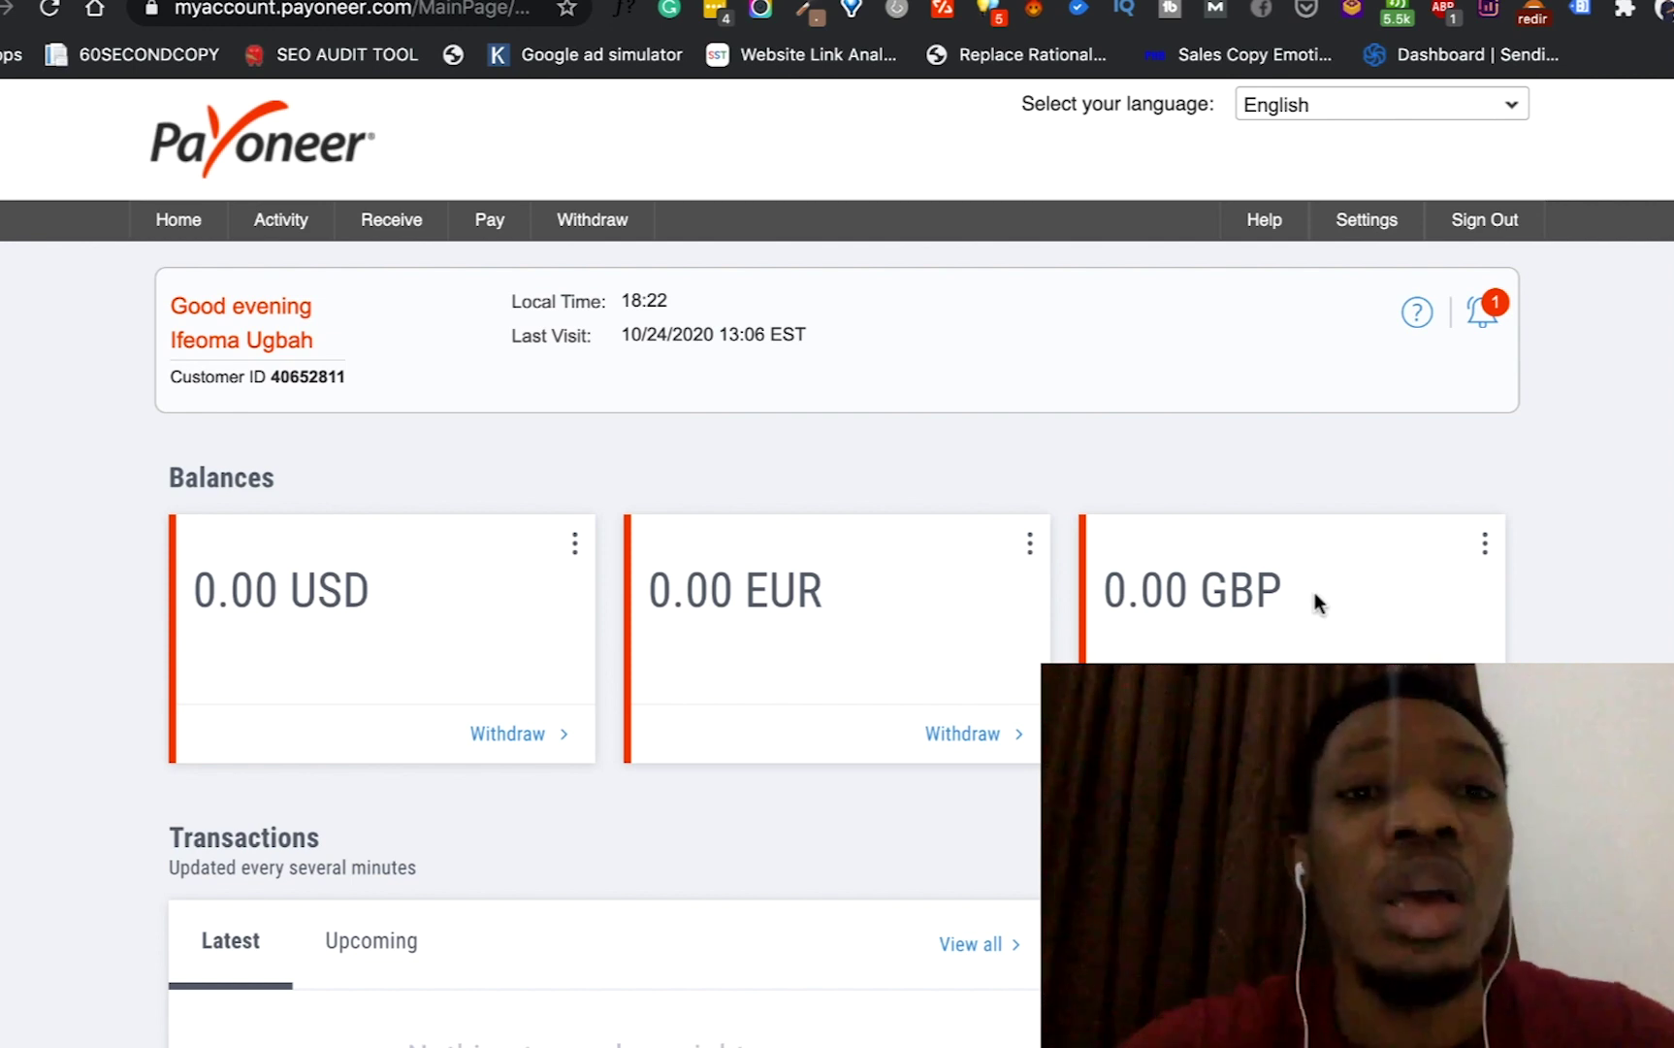
{"action": "mouse_move", "coordinate": [393, 225]}
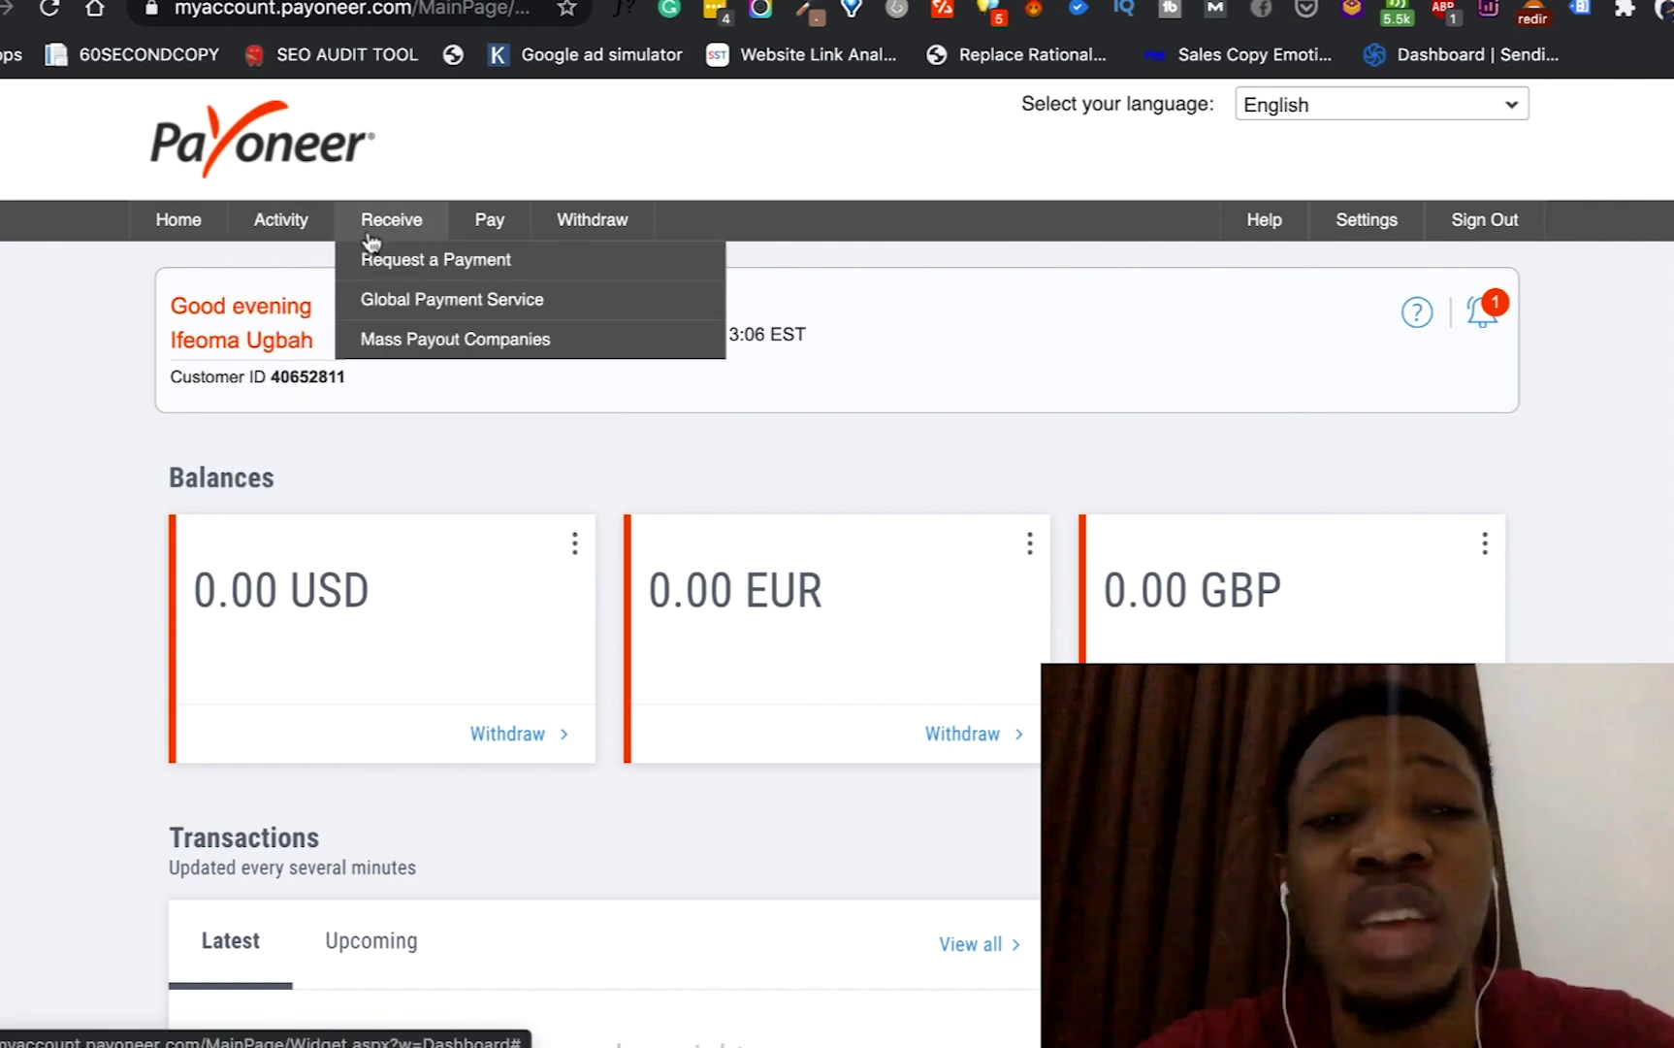
{"action": "mouse_move", "coordinate": [566, 231]}
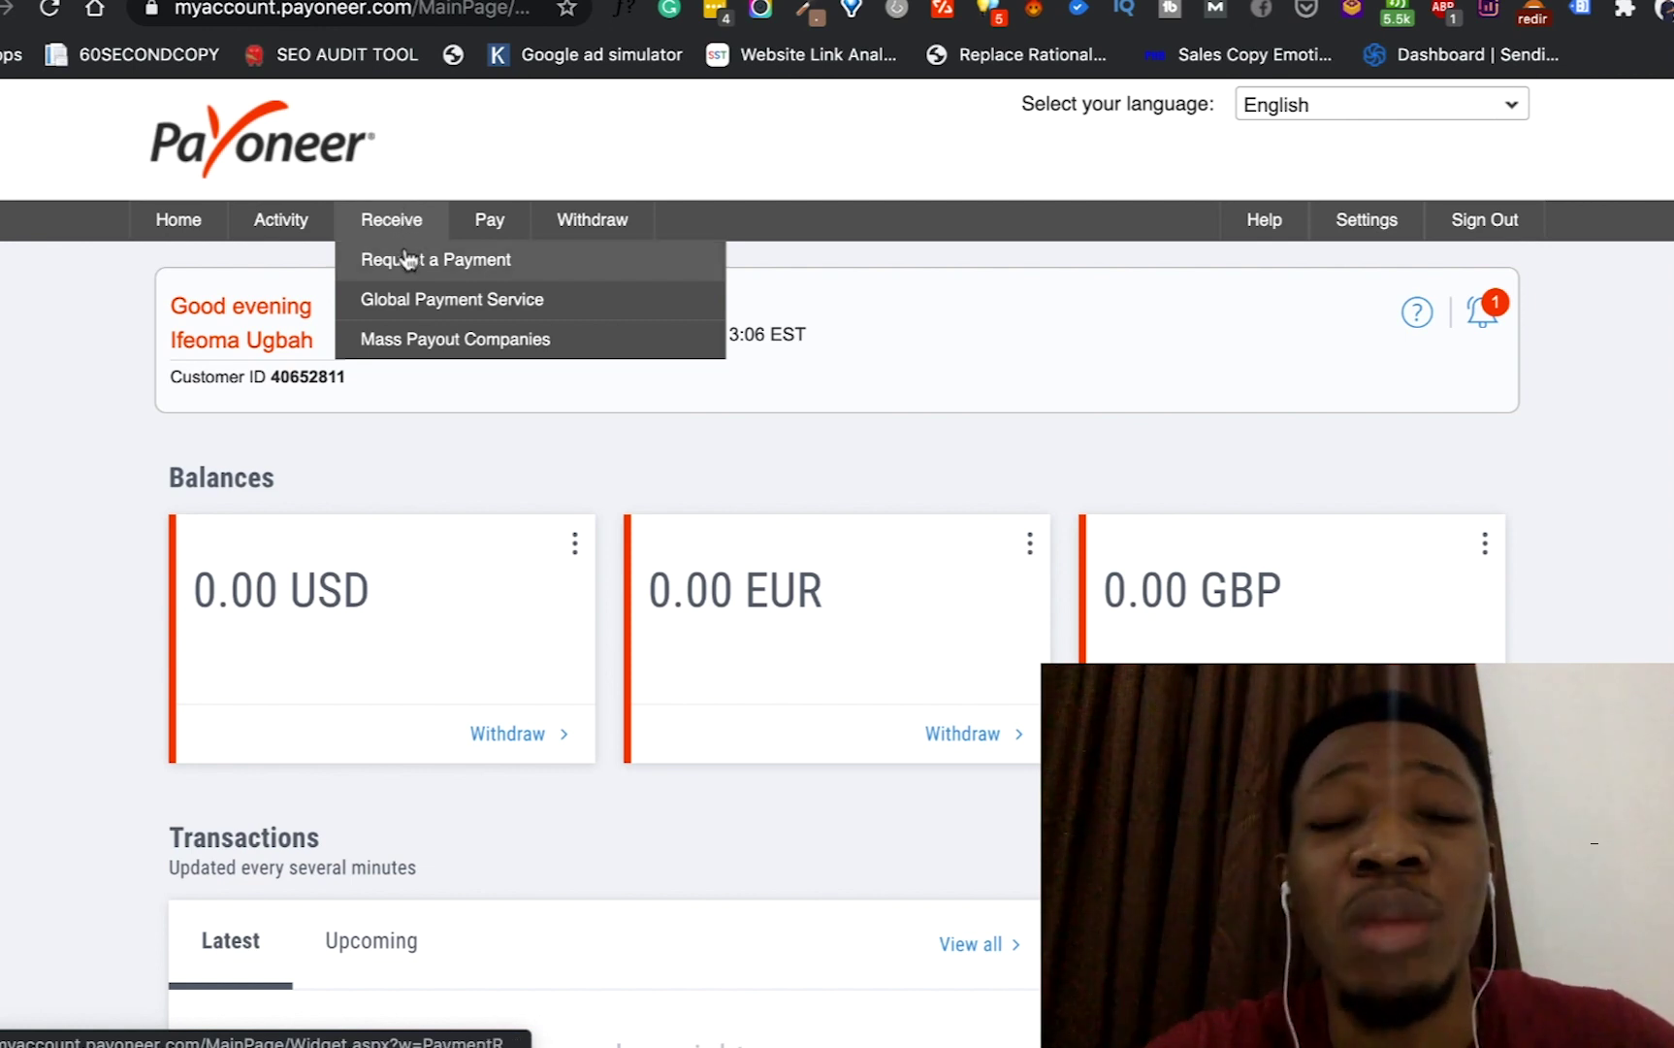
- Go to Receive > Global Payment Service and scroll to the approved USD and GBP account cards
{"action": "left_click", "coordinate": [411, 301]}
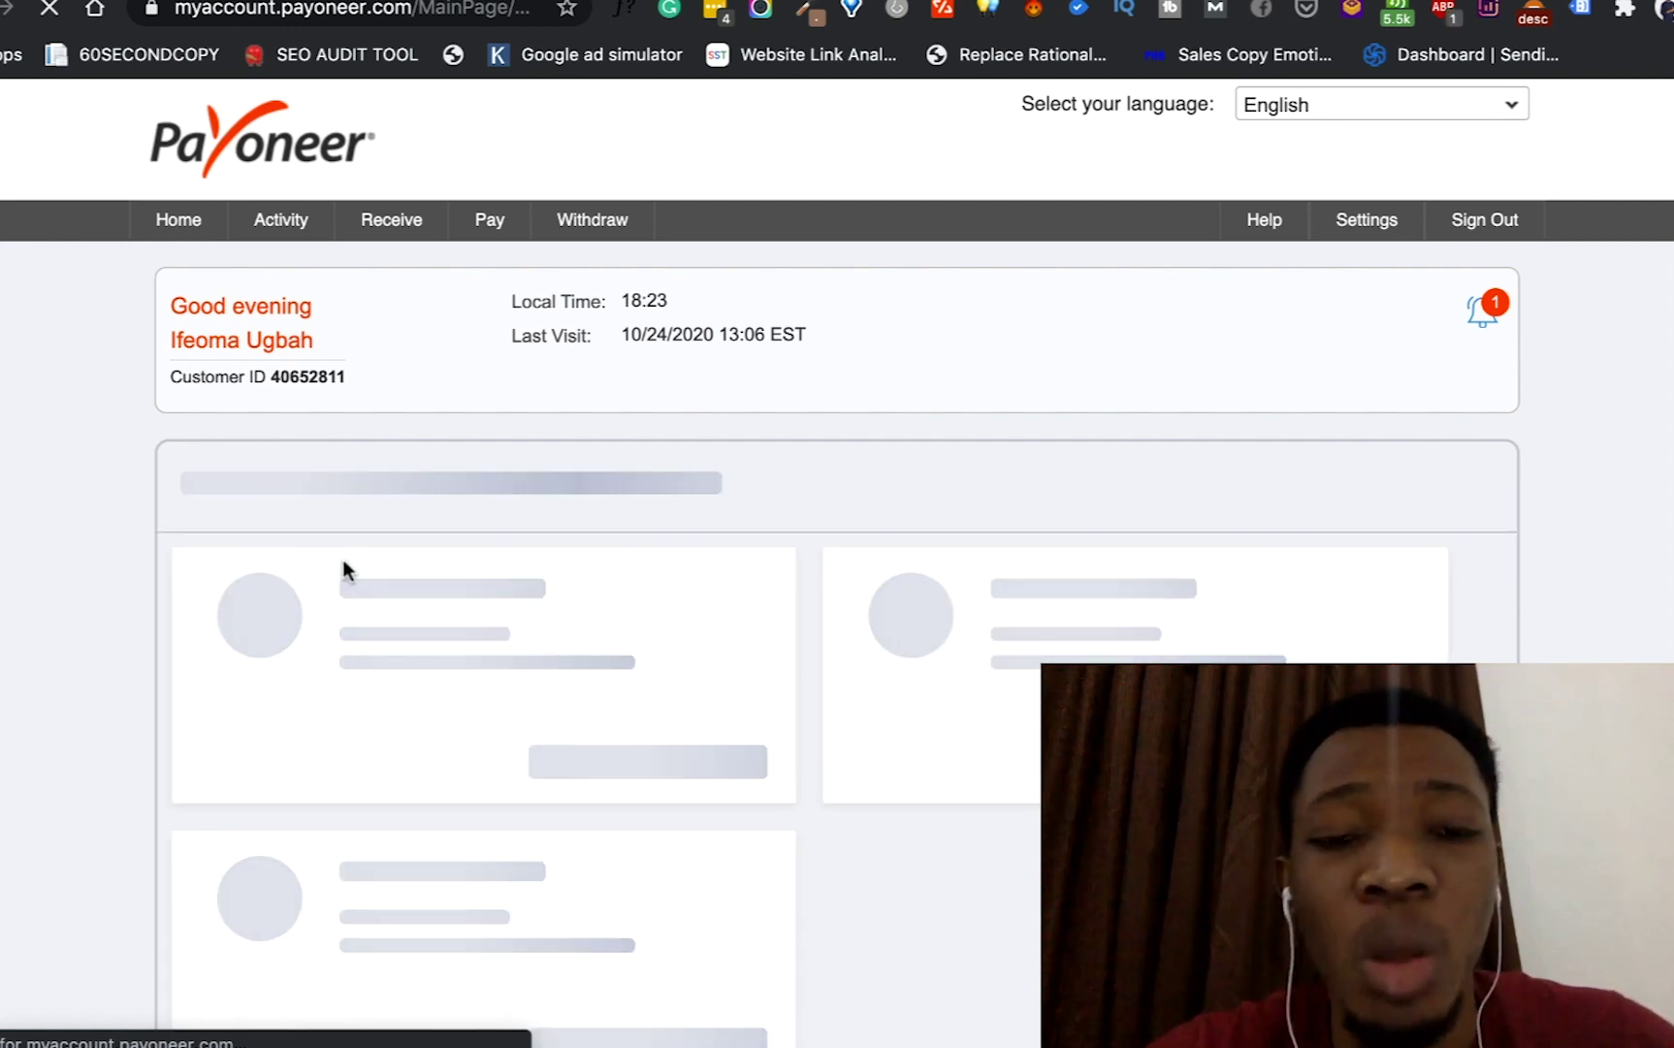
{"action": "scroll", "coordinate": [342, 559], "scroll_direction": "down", "scroll_amount": 1}
{"action": "scroll", "coordinate": [344, 563], "scroll_direction": "down", "scroll_amount": 3}
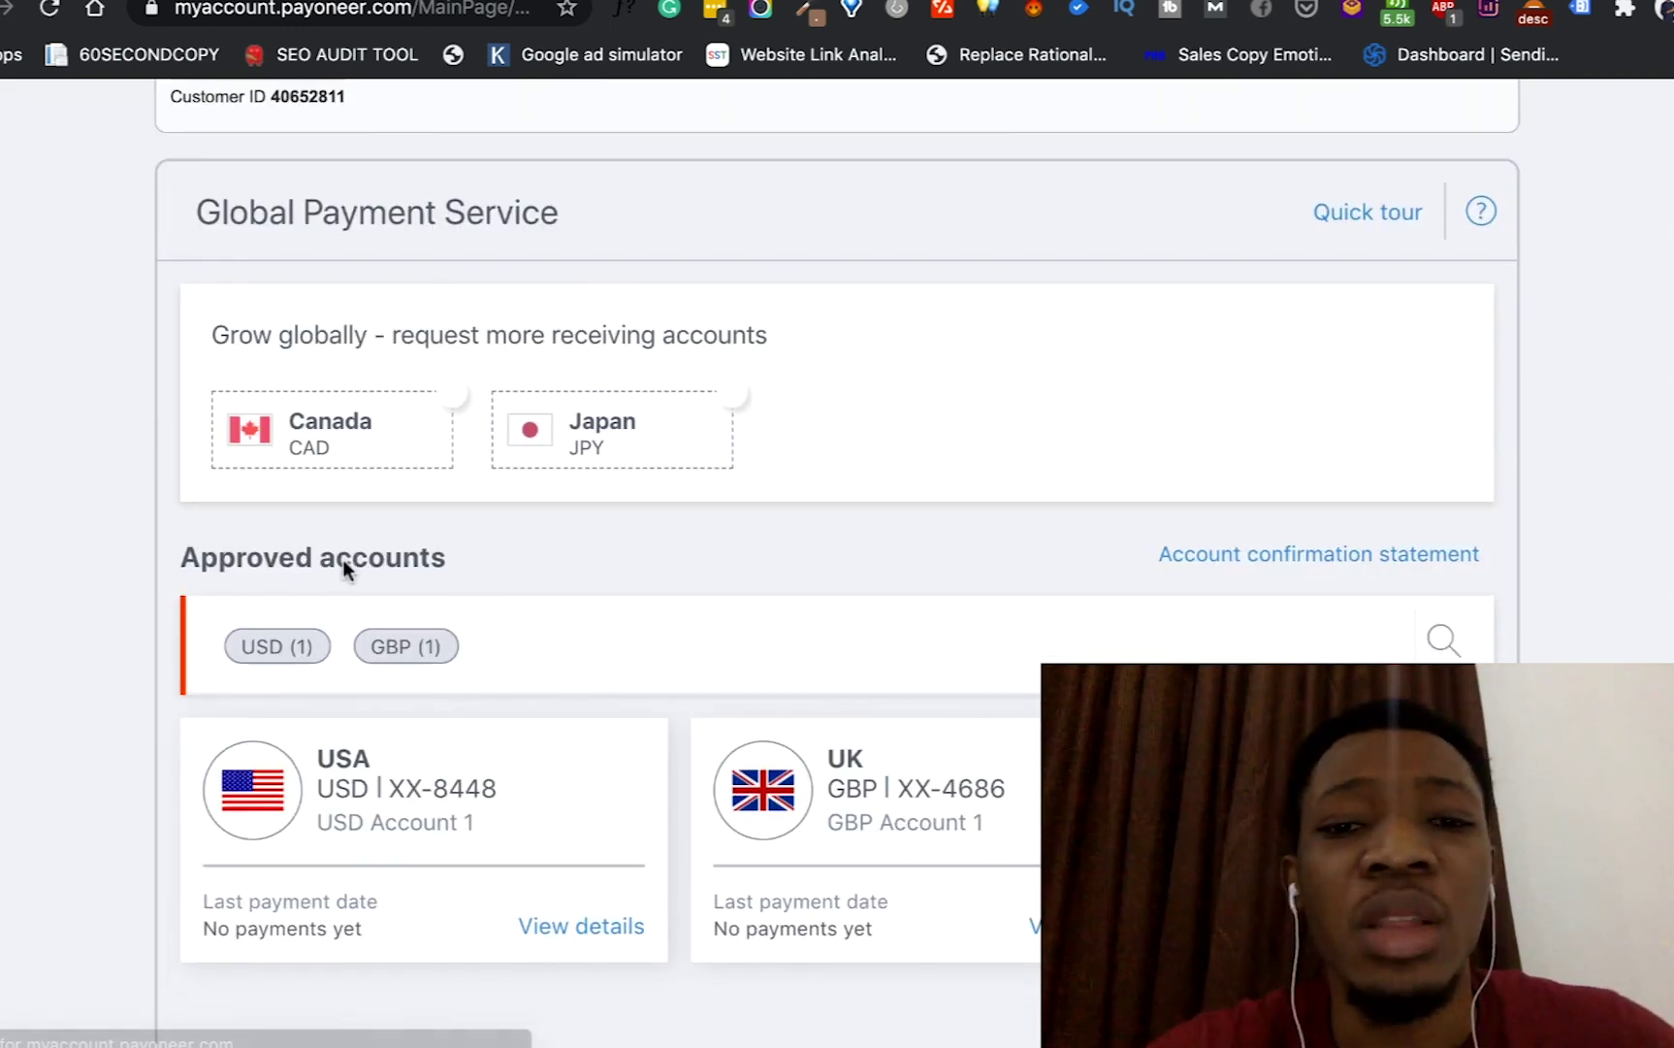
{"action": "scroll", "coordinate": [342, 558], "scroll_direction": "up", "scroll_amount": 2}
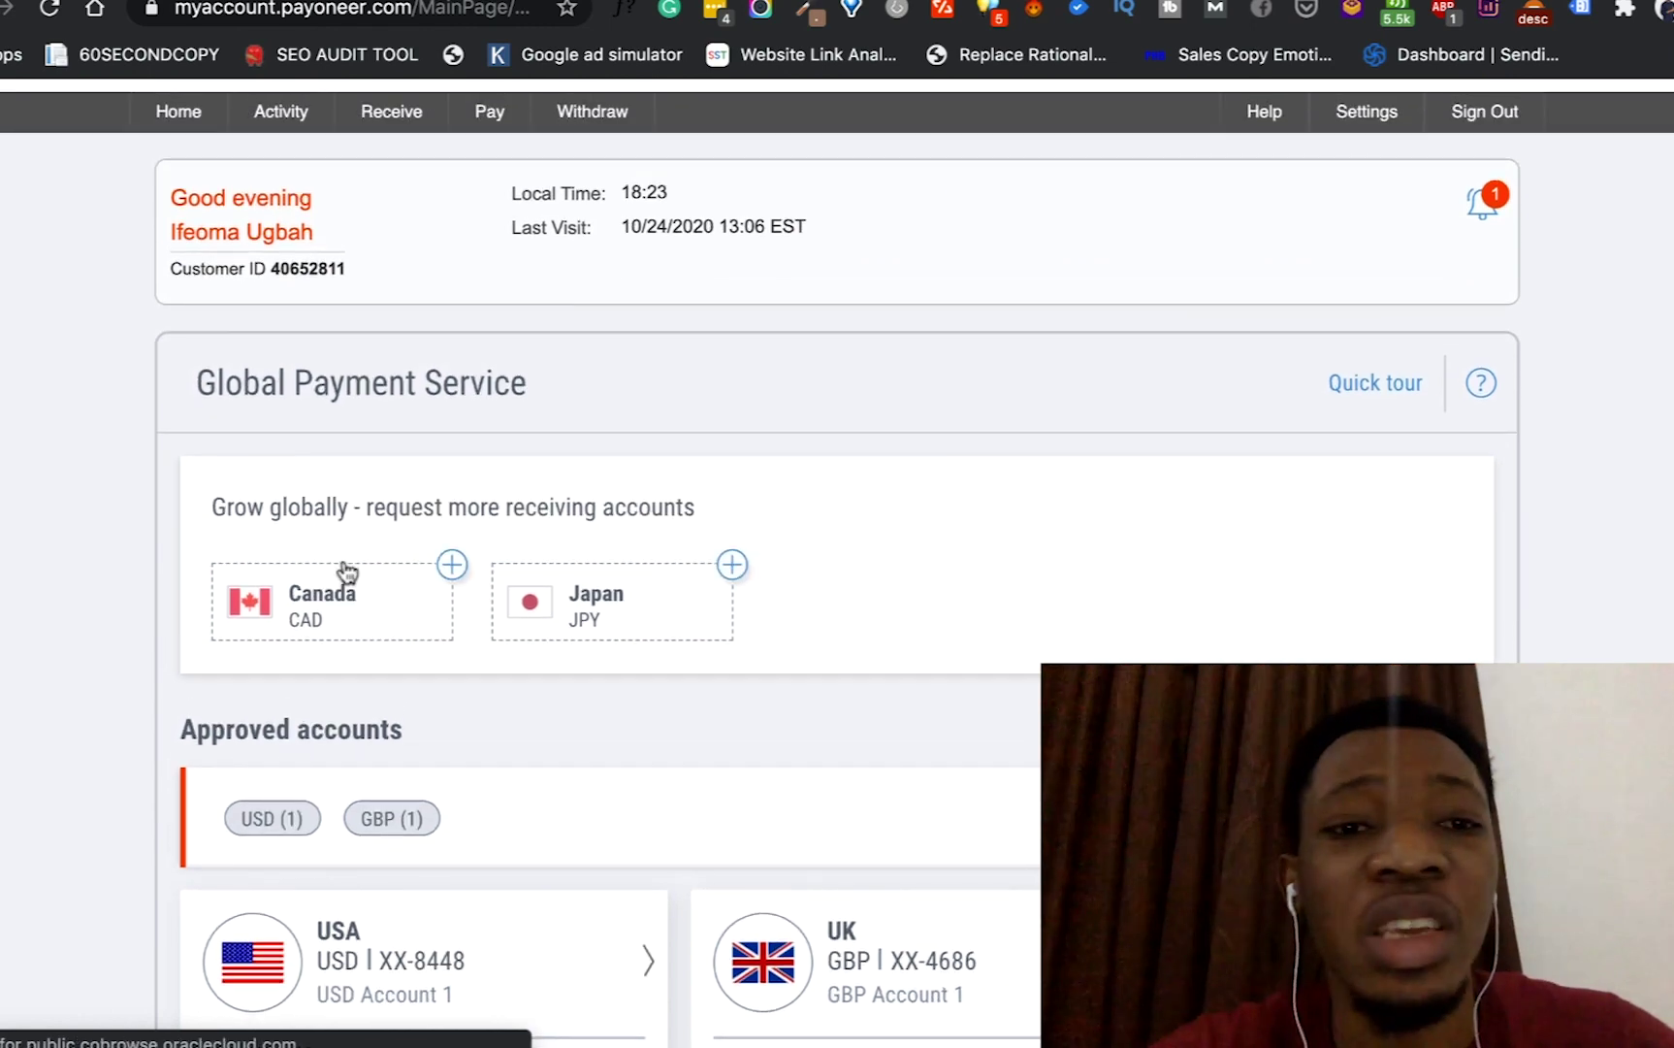
{"action": "scroll", "coordinate": [346, 570], "scroll_direction": "down", "scroll_amount": 3}
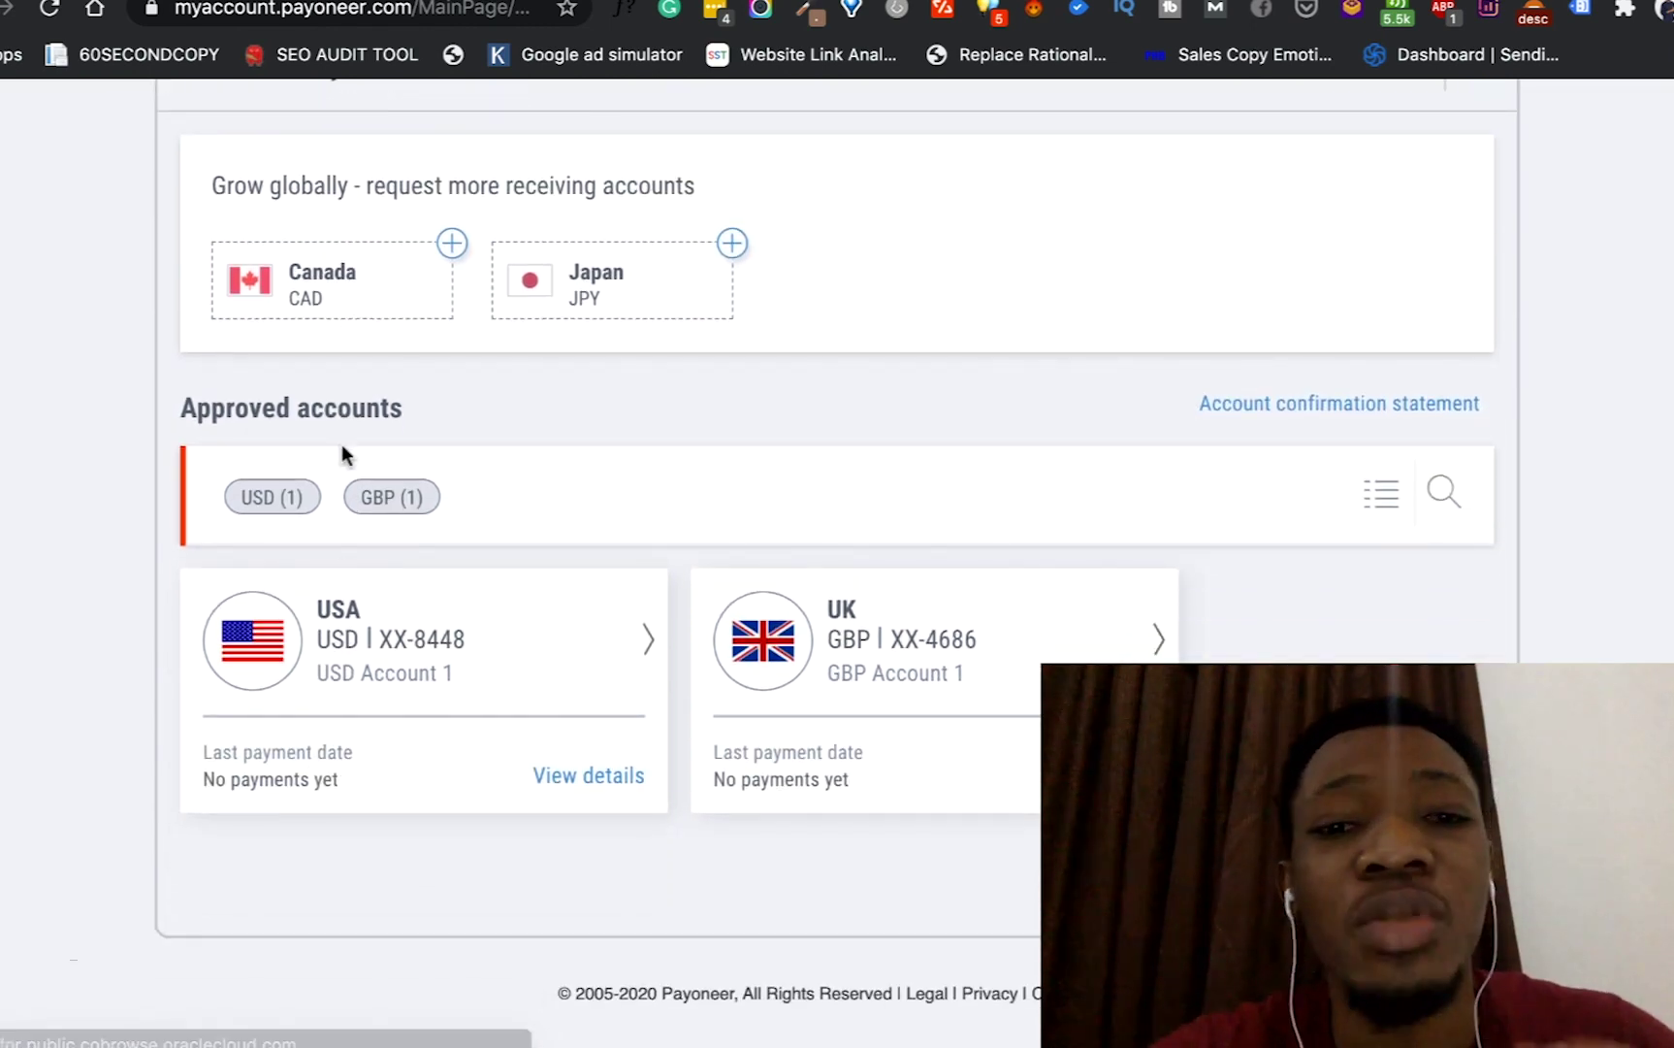
{"action": "scroll", "coordinate": [825, 747], "scroll_direction": "up", "scroll_amount": 2}
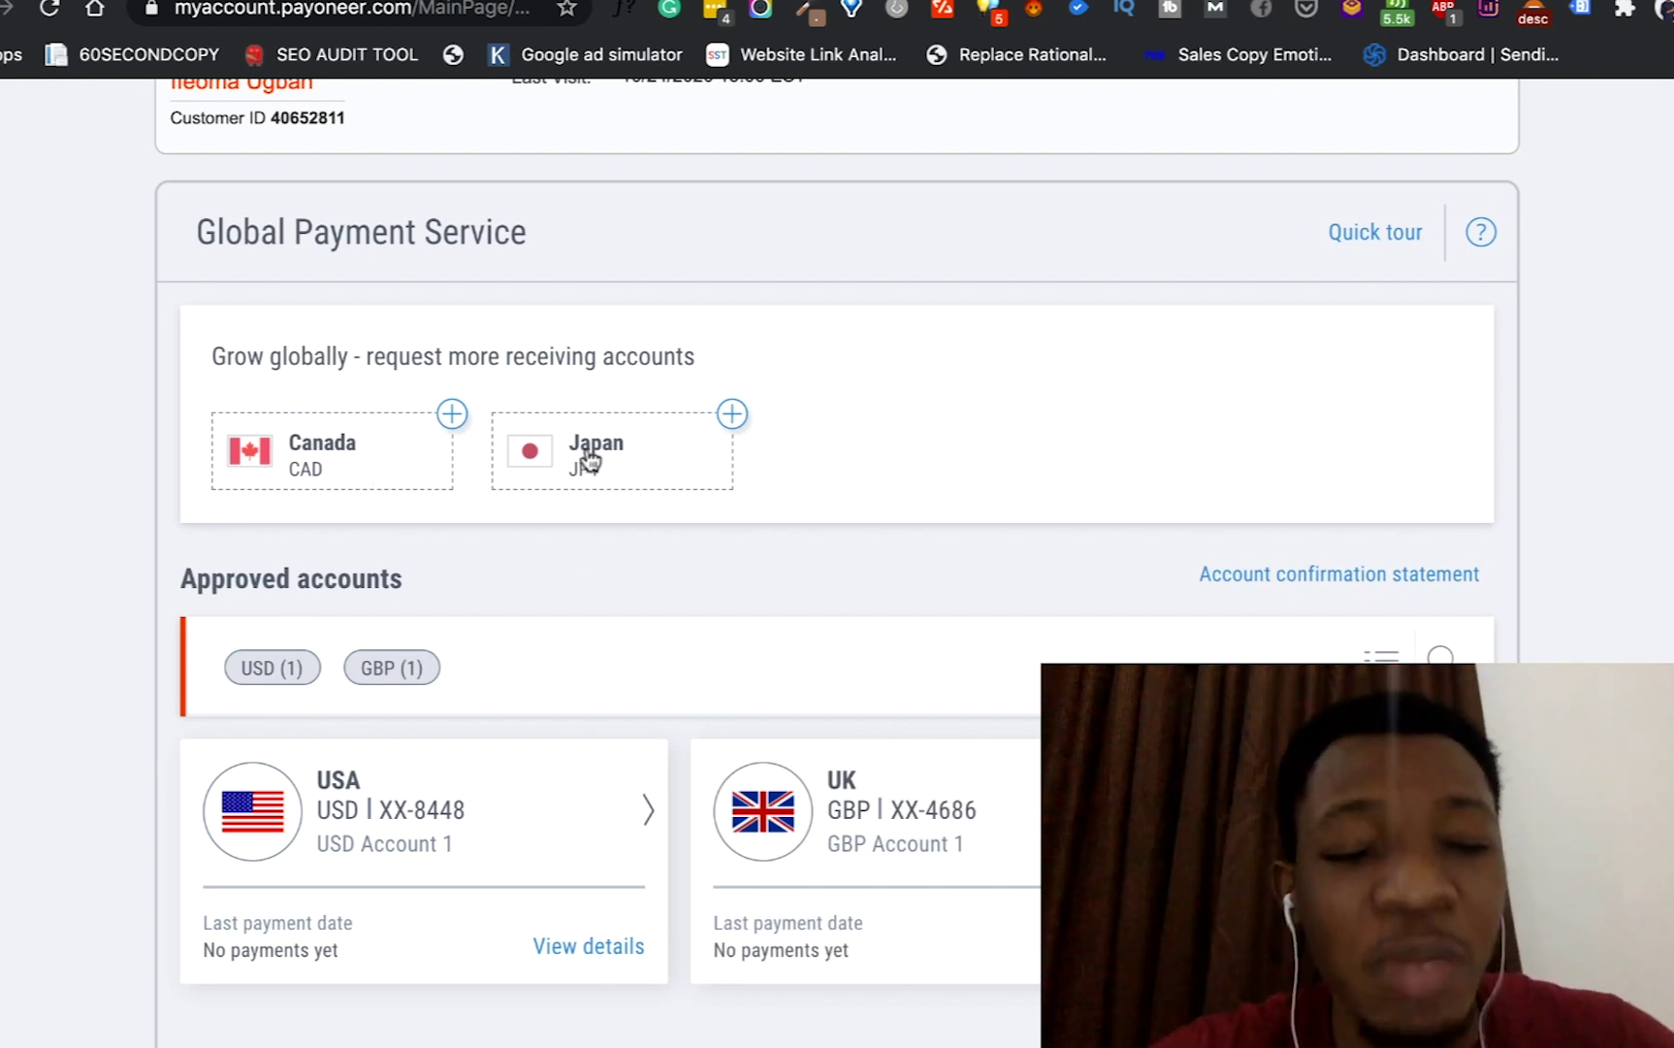
{"action": "scroll", "coordinate": [589, 457], "scroll_direction": "down", "scroll_amount": 2}
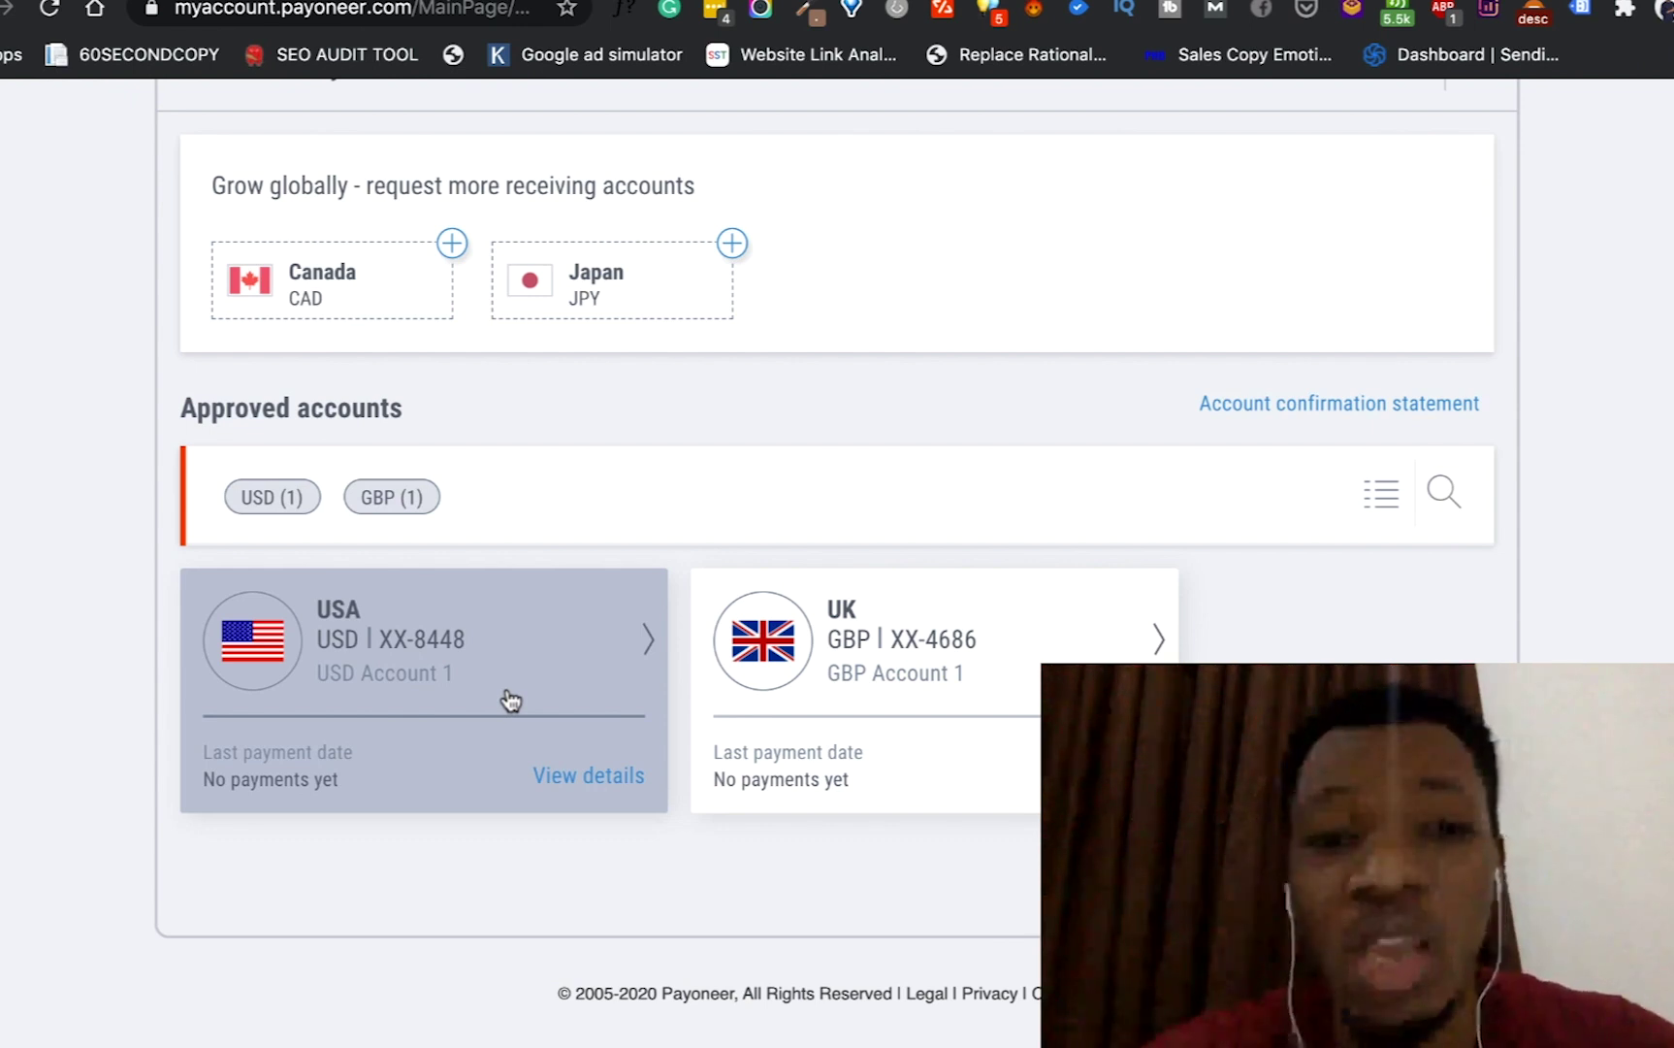
{"action": "left_click", "coordinate": [560, 776]}
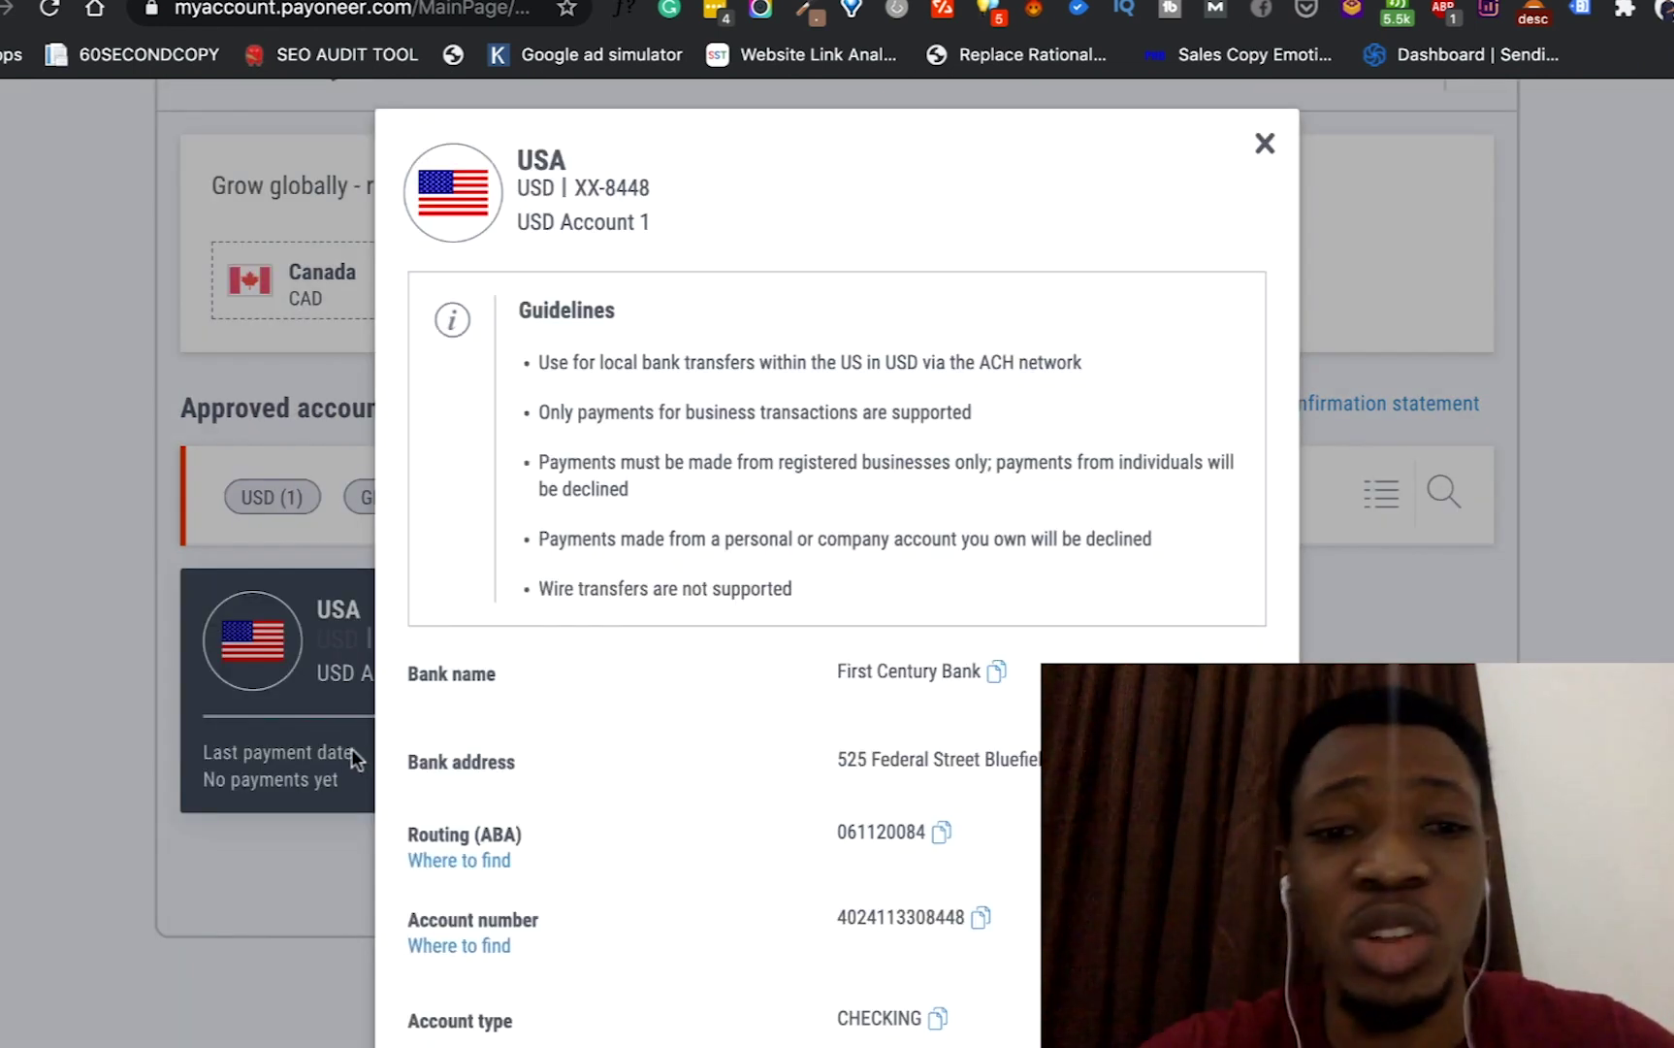
{"action": "scroll", "coordinate": [699, 817], "scroll_direction": "down", "scroll_amount": 2}
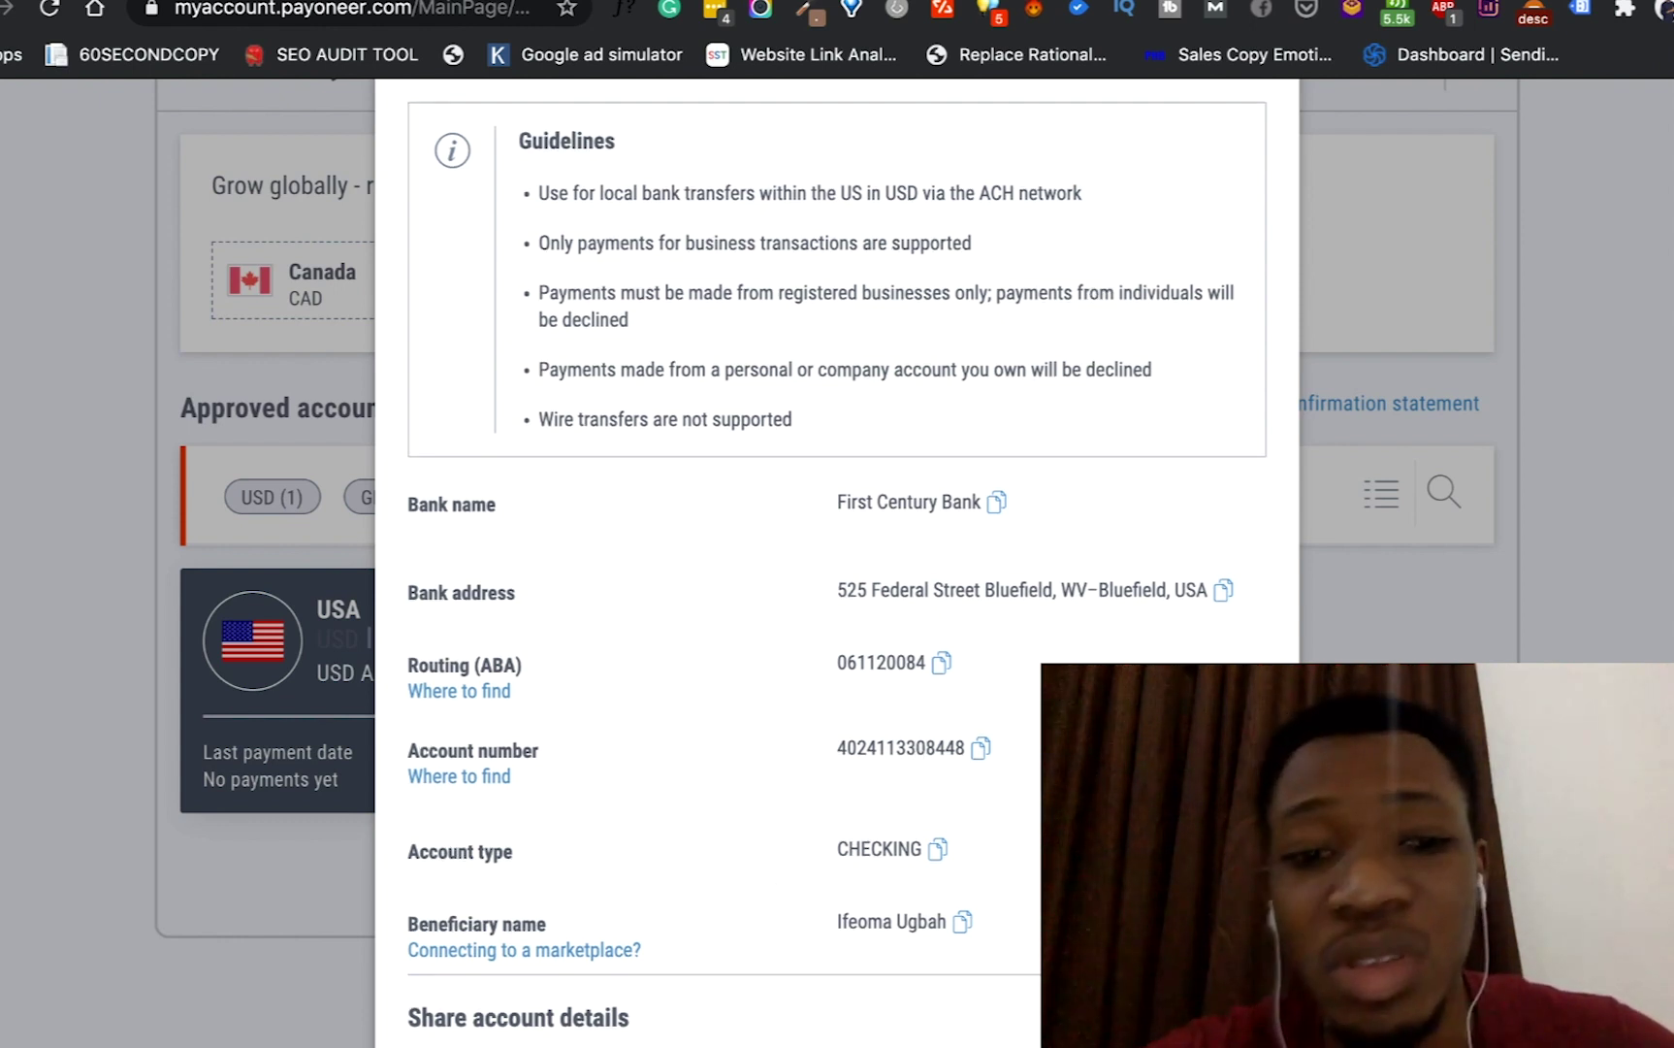
{"action": "scroll", "coordinate": [827, 878], "scroll_direction": "down", "scroll_amount": 2}
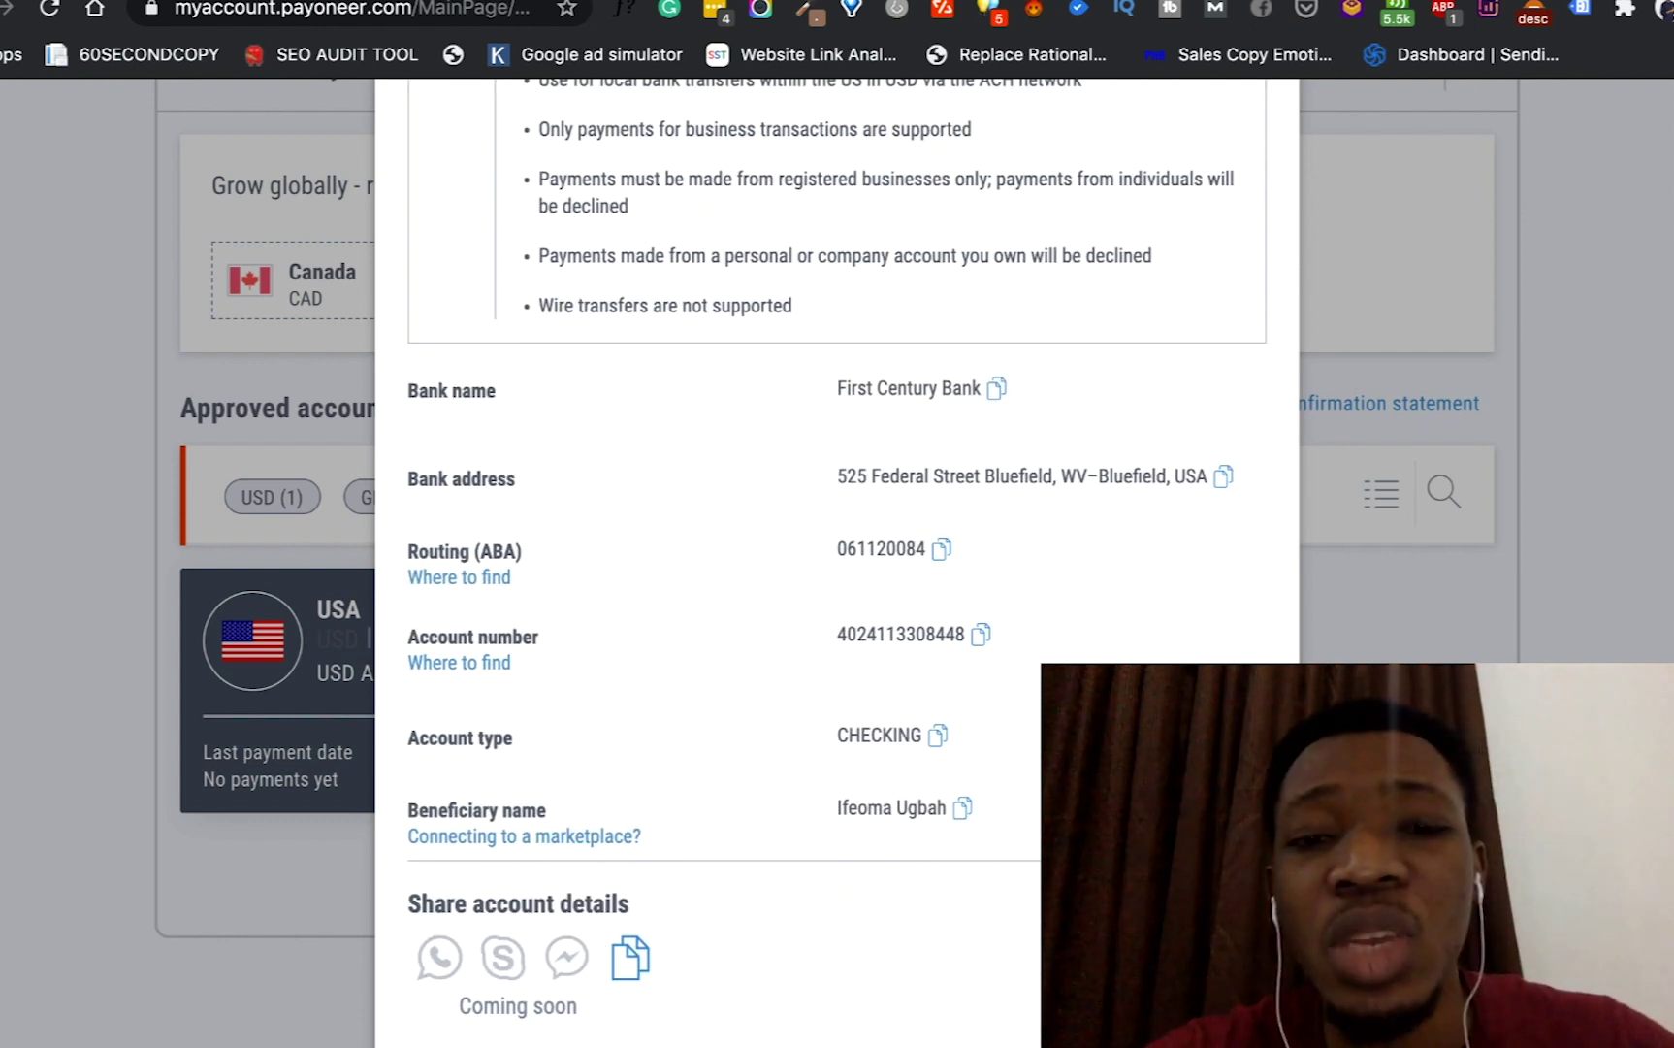
{"action": "scroll", "coordinate": [837, 558], "scroll_direction": "up", "scroll_amount": 2}
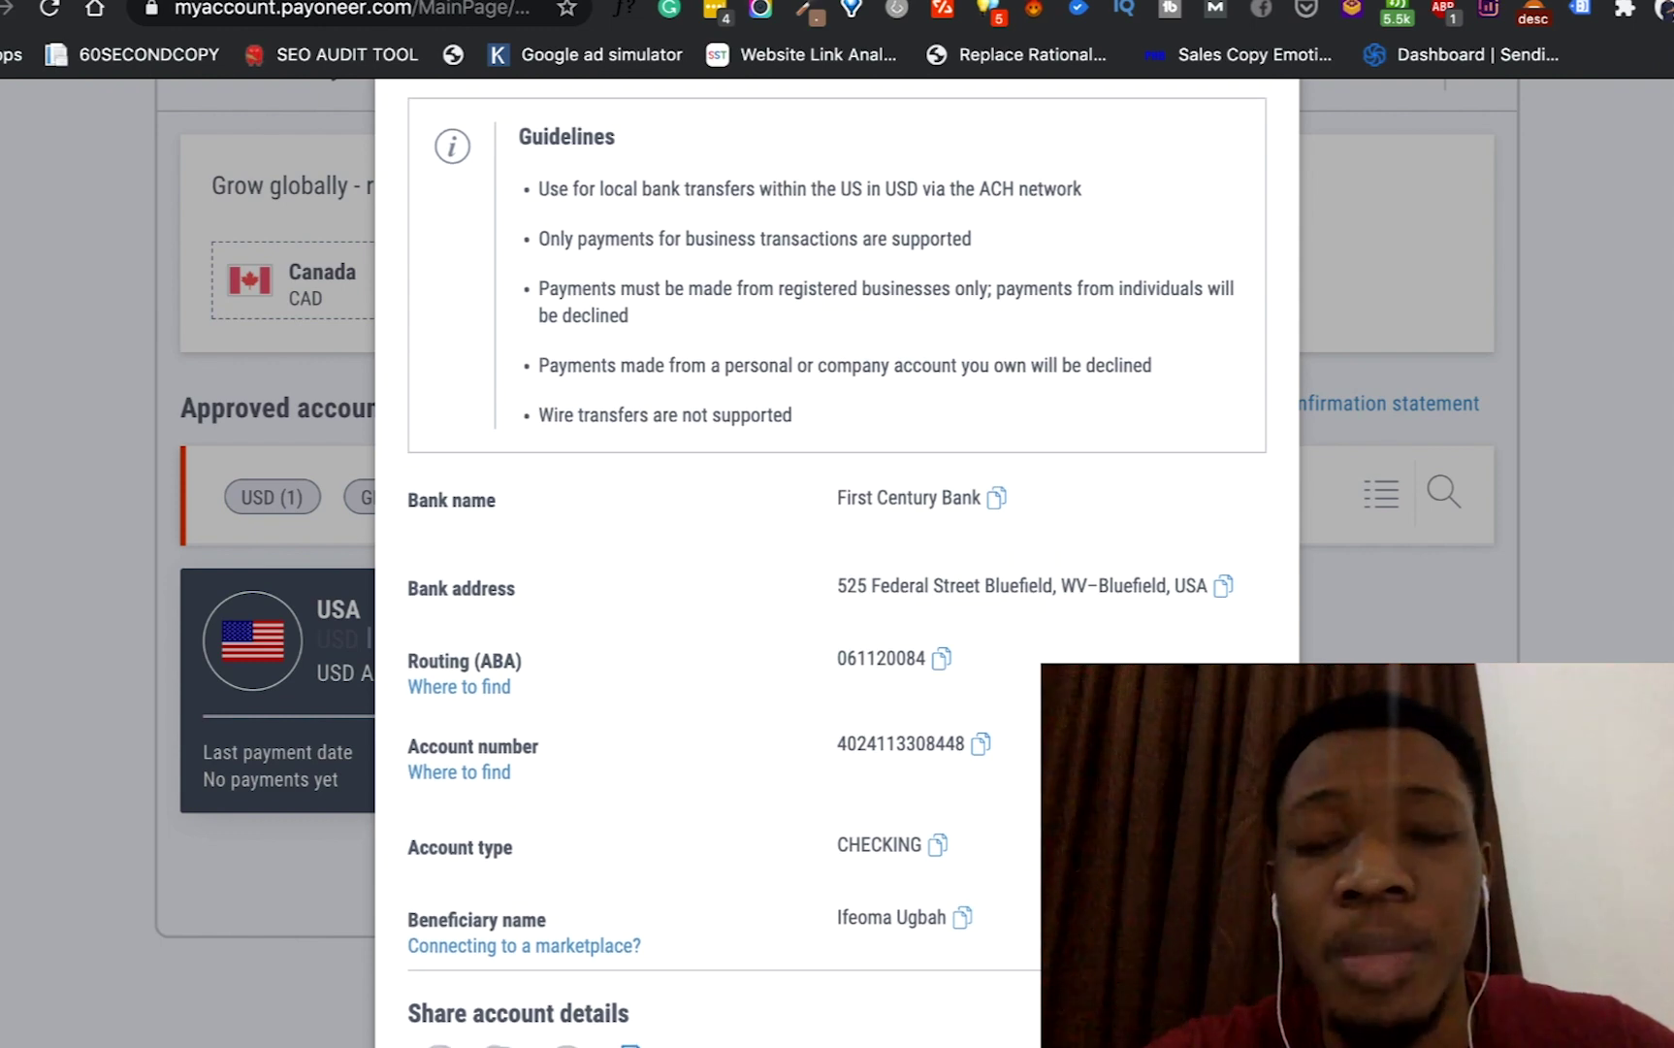
{"action": "scroll", "coordinate": [837, 558], "scroll_direction": "up", "scroll_amount": 3}
{"action": "left_click", "coordinate": [1263, 141]}
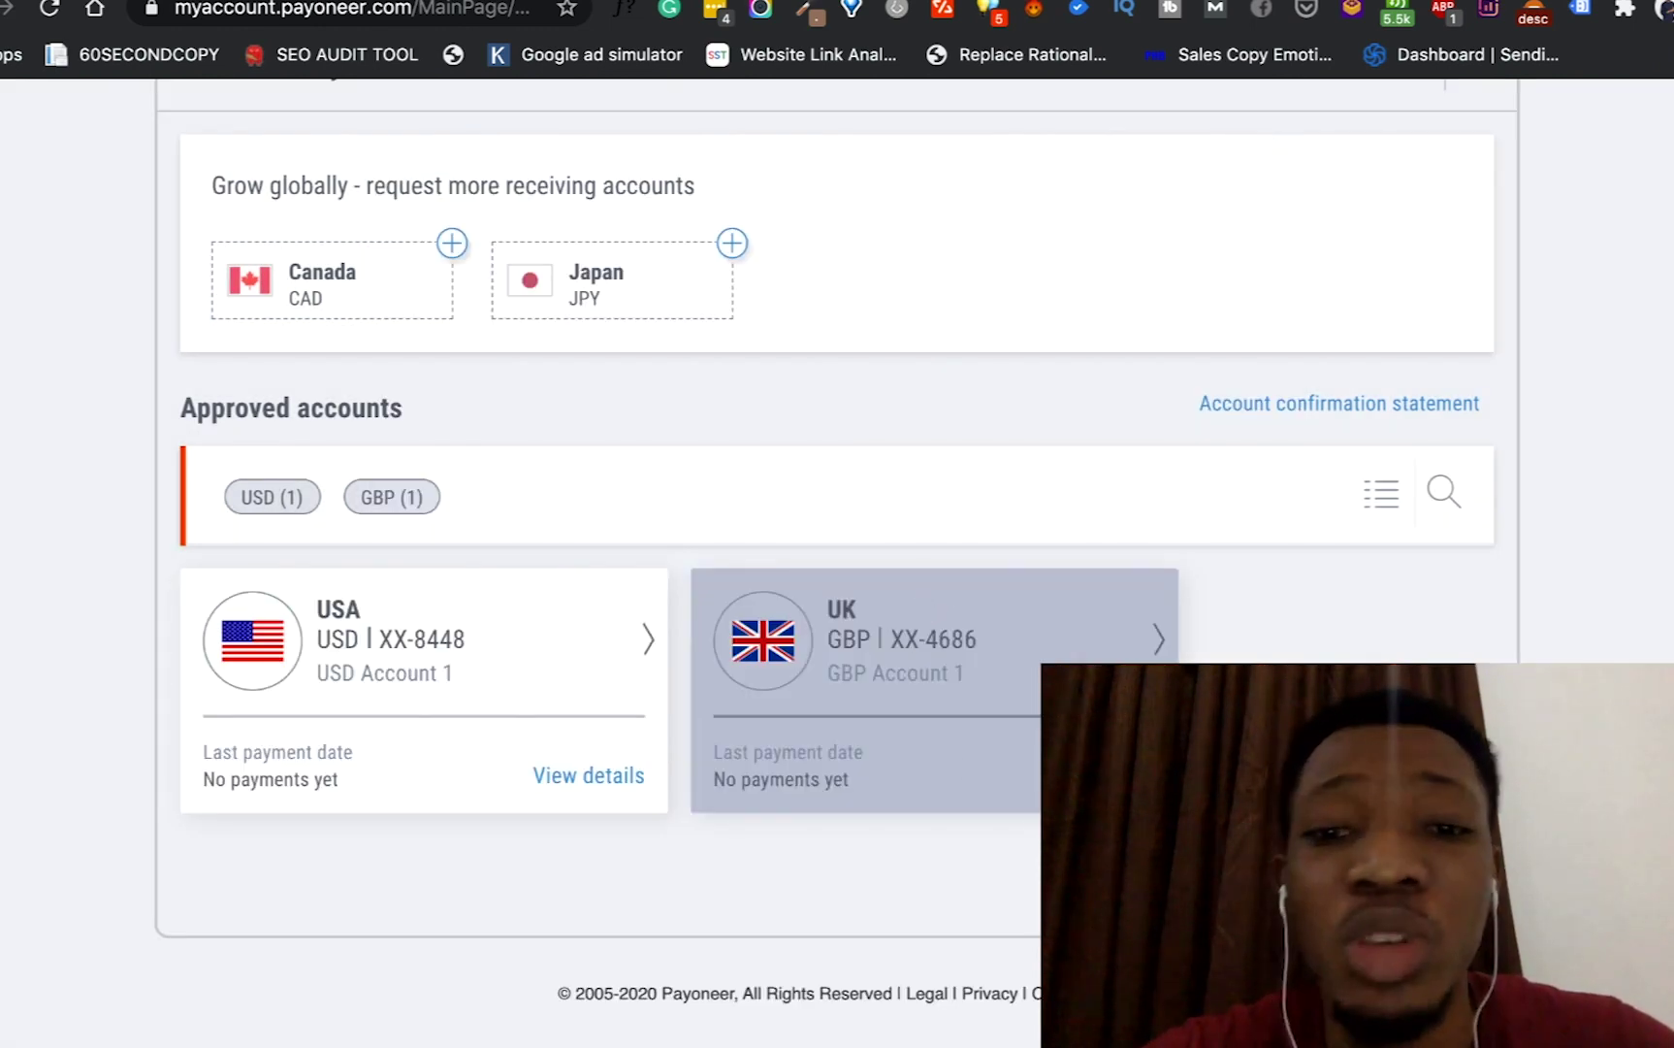
{"action": "left_click", "coordinate": [1106, 737]}
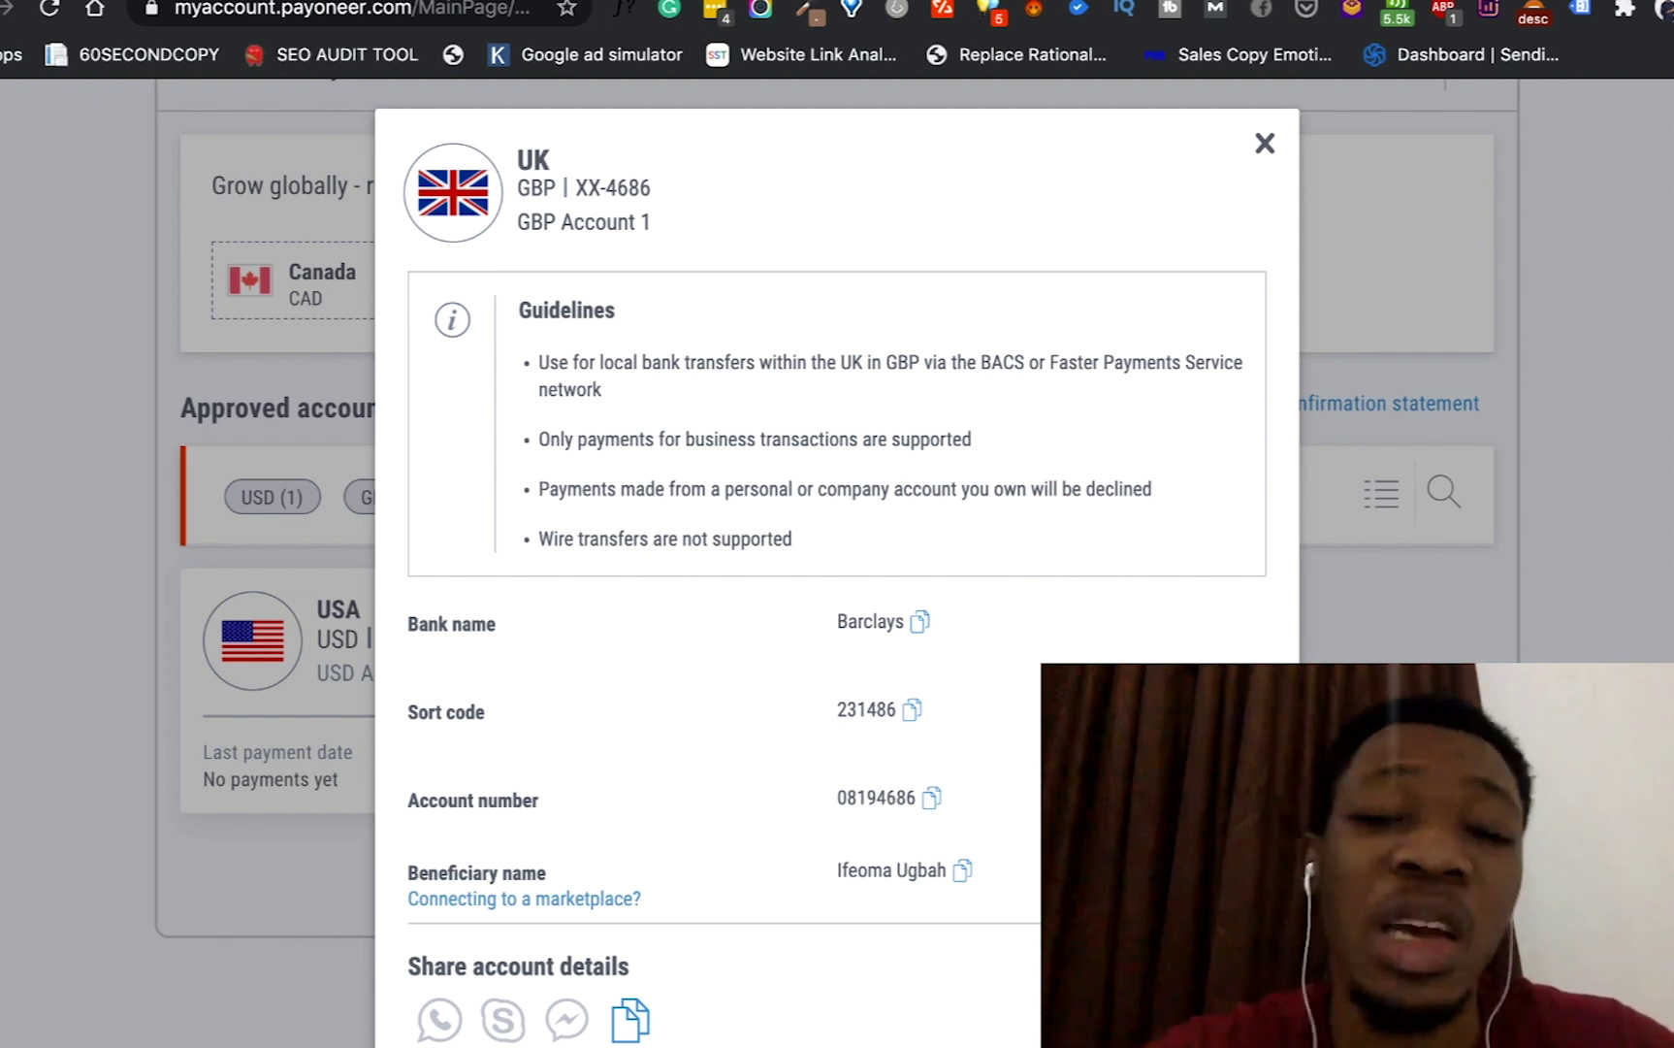
{"action": "left_click", "coordinate": [1264, 142]}
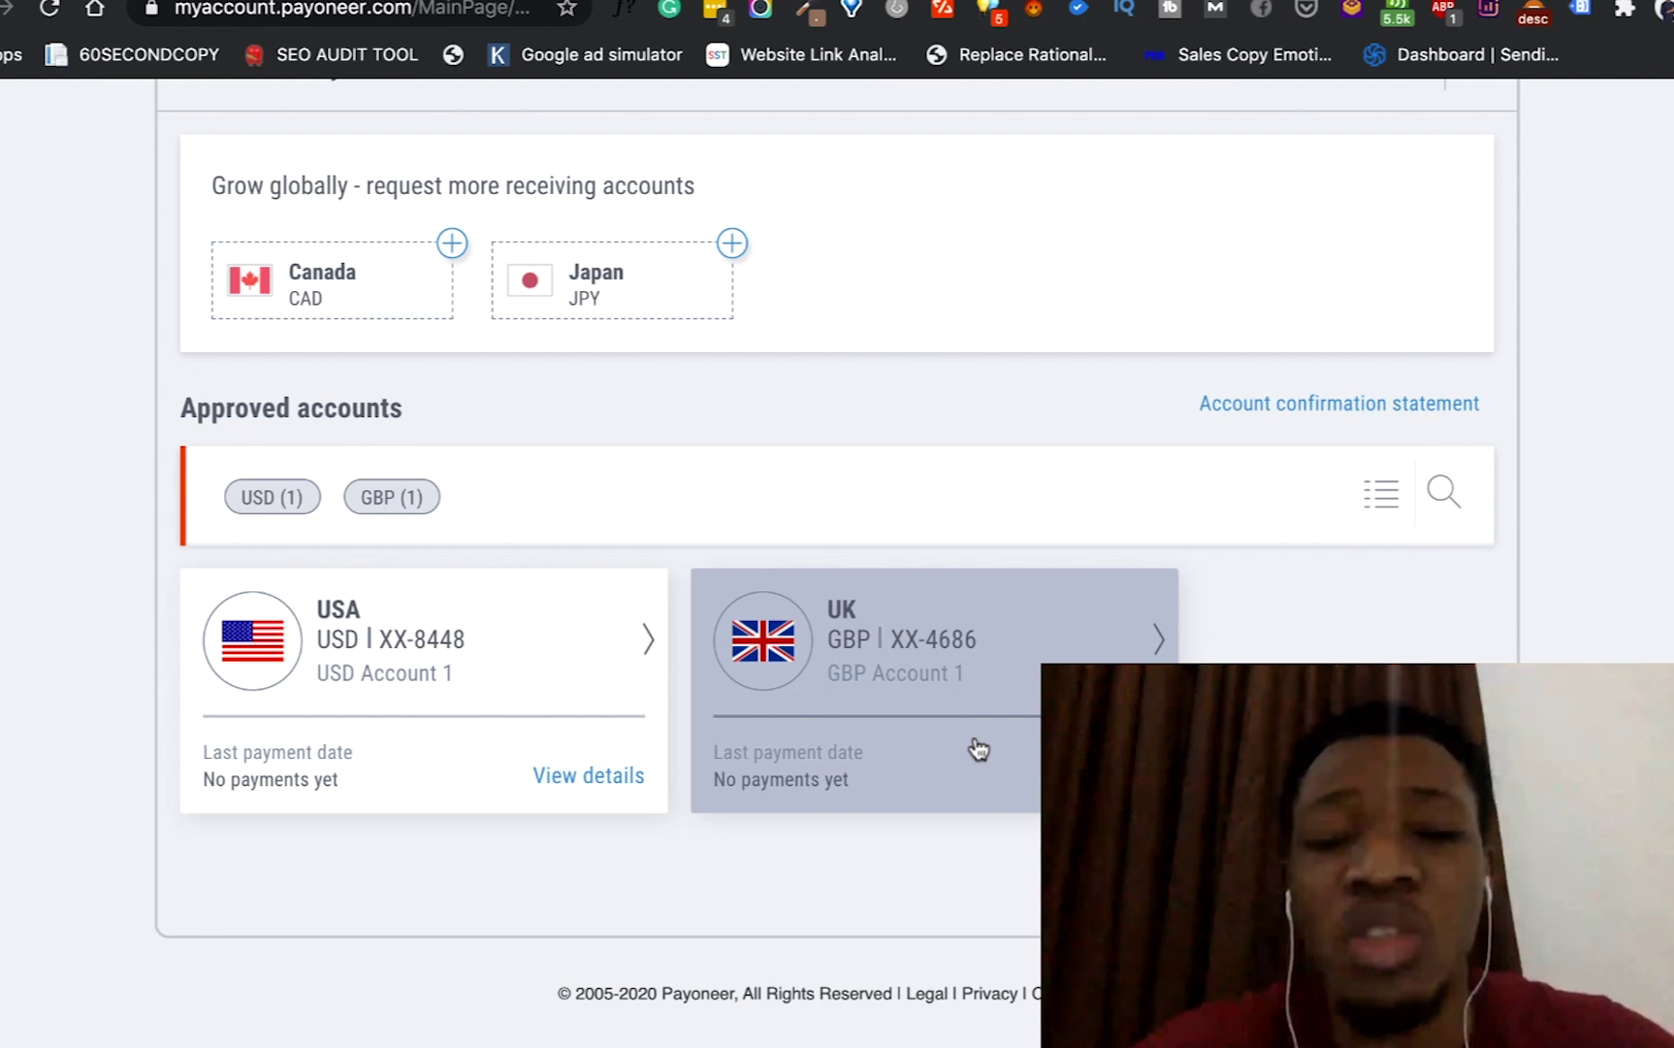
- Request a new Japan JPY receiving account from the Grow globally cards
{"action": "scroll", "coordinate": [680, 455], "scroll_direction": "up", "scroll_amount": 2}
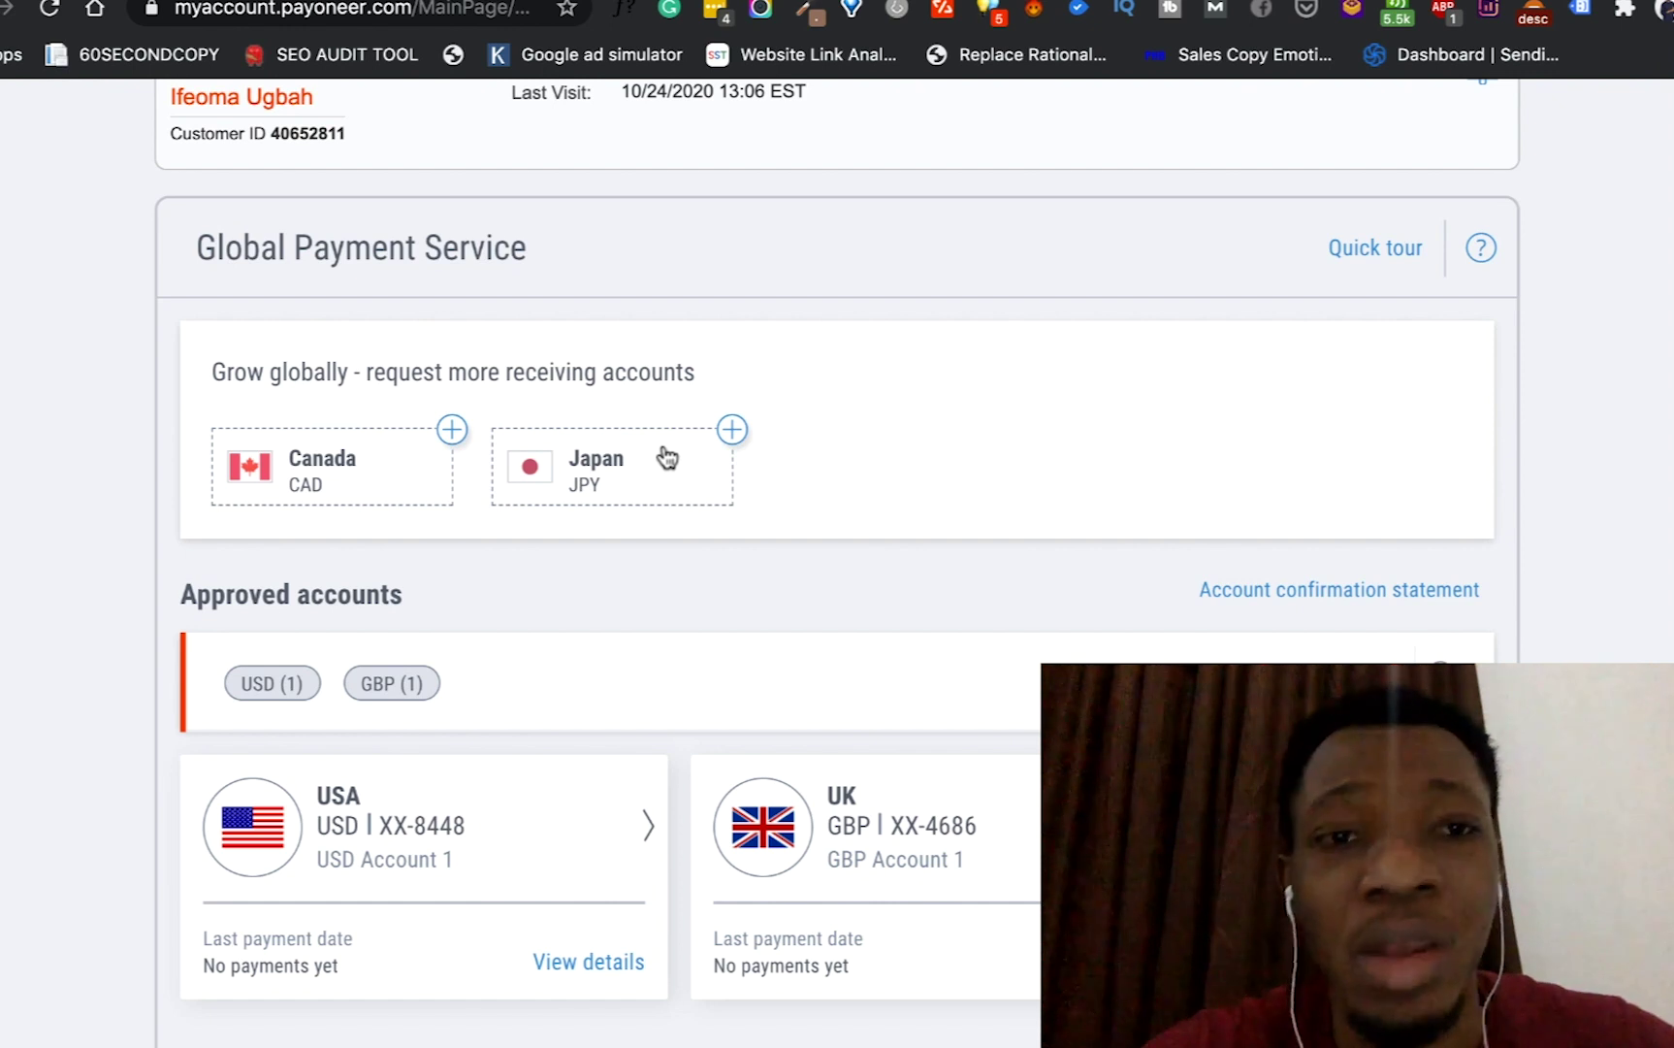
{"action": "left_click", "coordinate": [732, 430]}
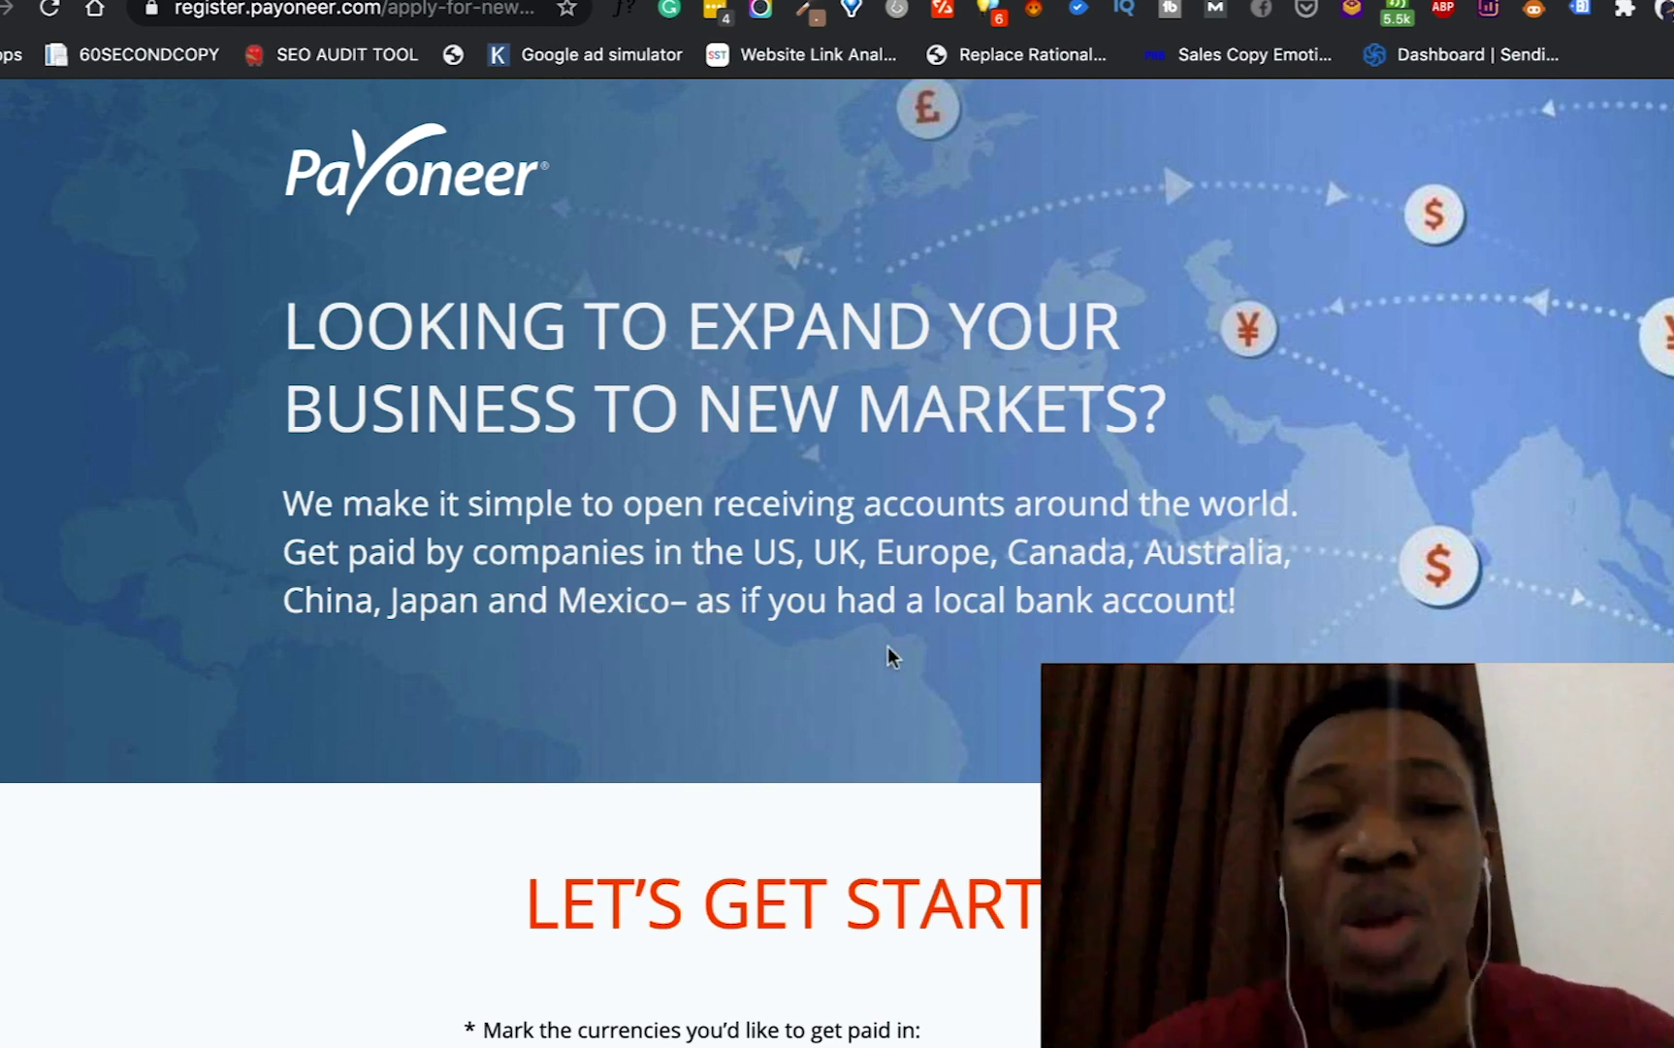
- Select JPY as the currency to get paid in
{"action": "scroll", "coordinate": [889, 646], "scroll_direction": "down", "scroll_amount": 3}
{"action": "scroll", "coordinate": [889, 646], "scroll_direction": "down", "scroll_amount": 4}
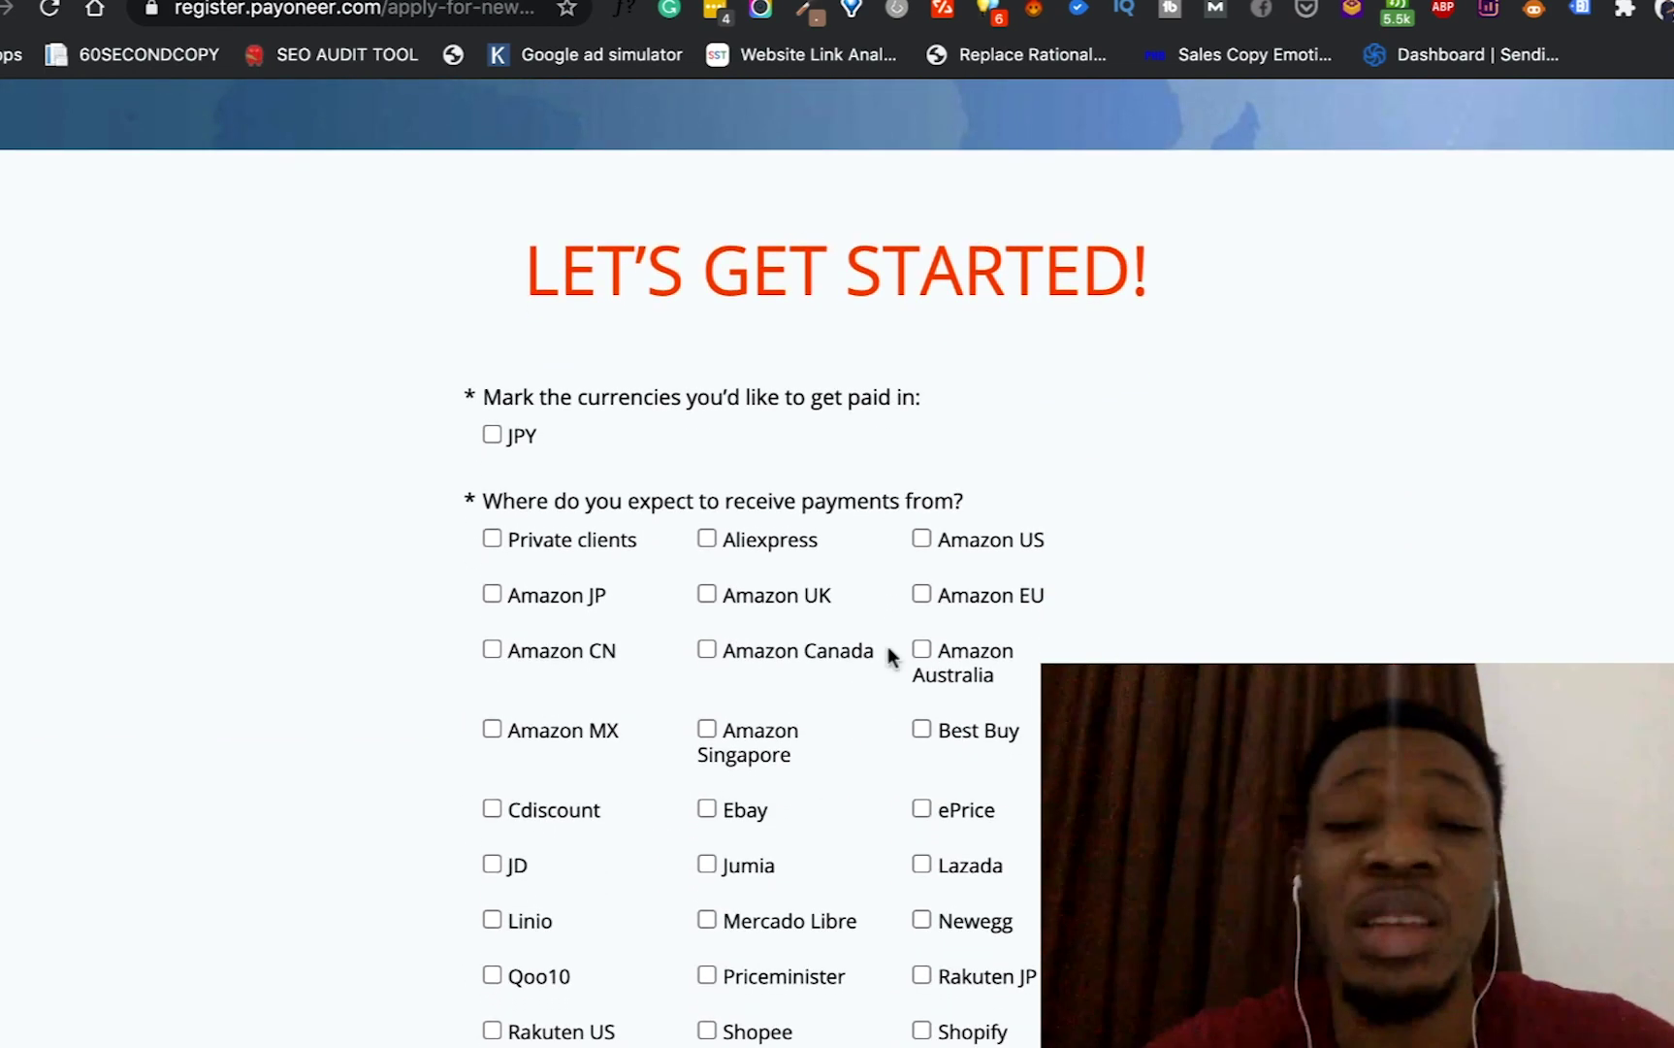
{"action": "left_click", "coordinate": [490, 434]}
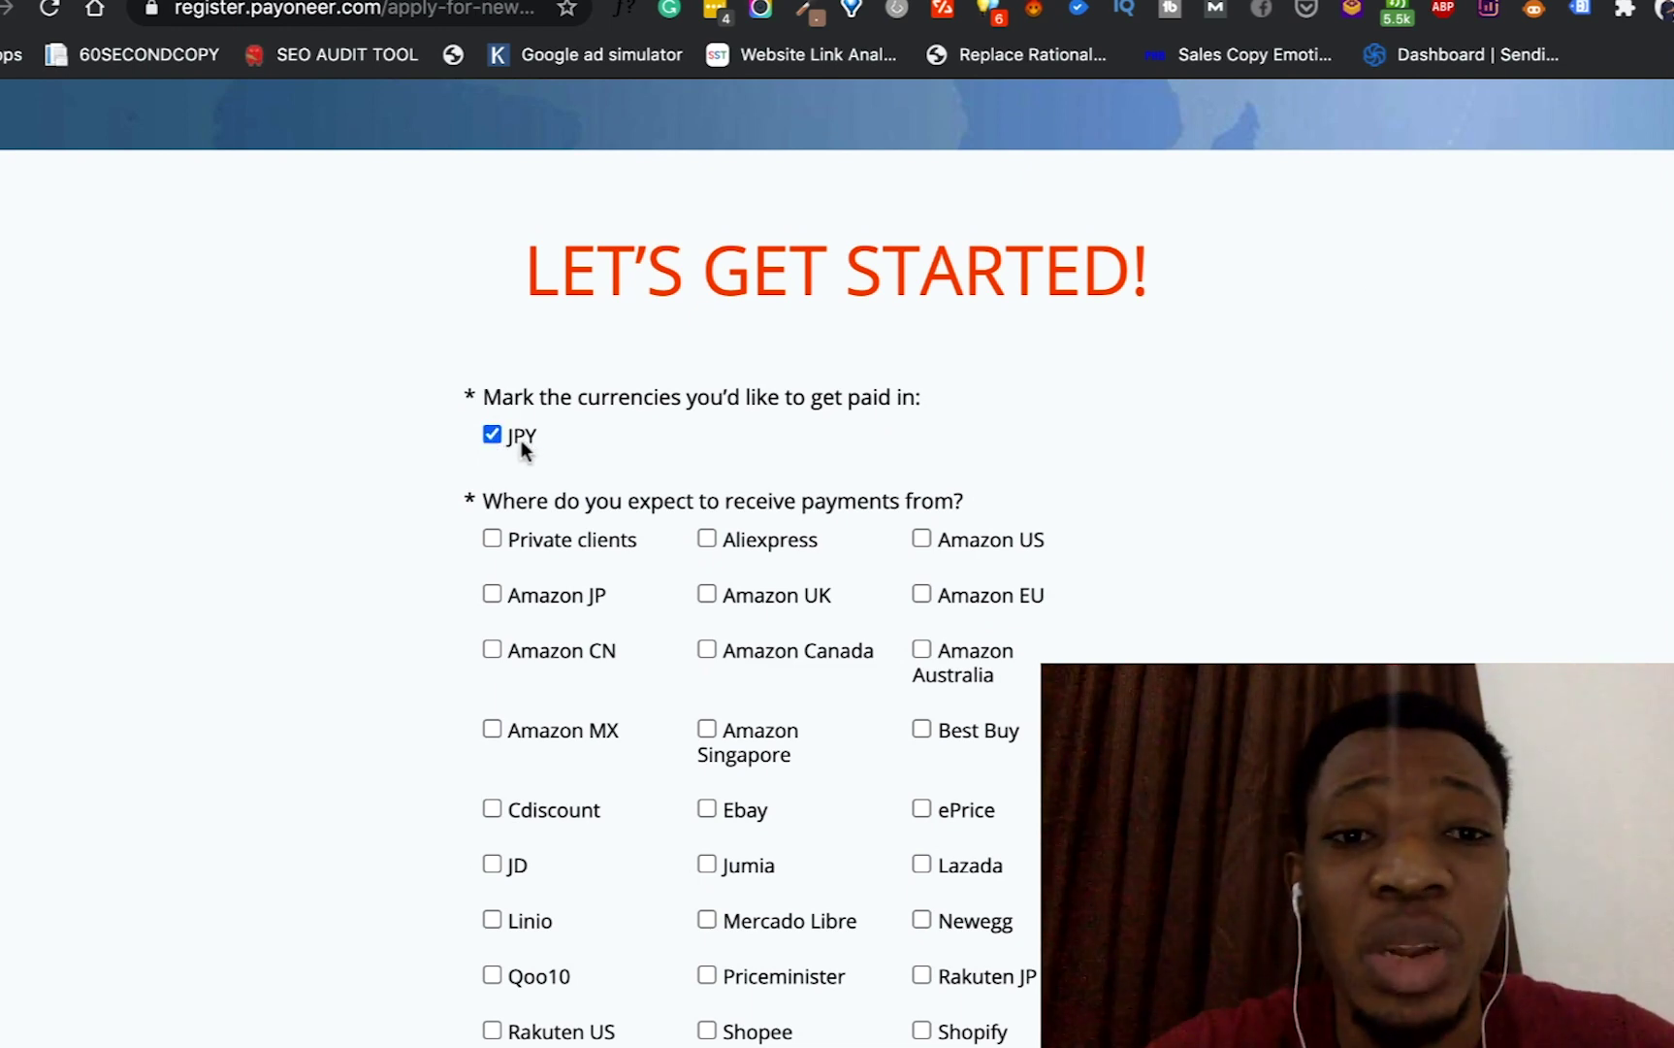
- Make Private clients the only payment source, removing Aliexpress
{"action": "scroll", "coordinate": [515, 448], "scroll_direction": "down", "scroll_amount": 2}
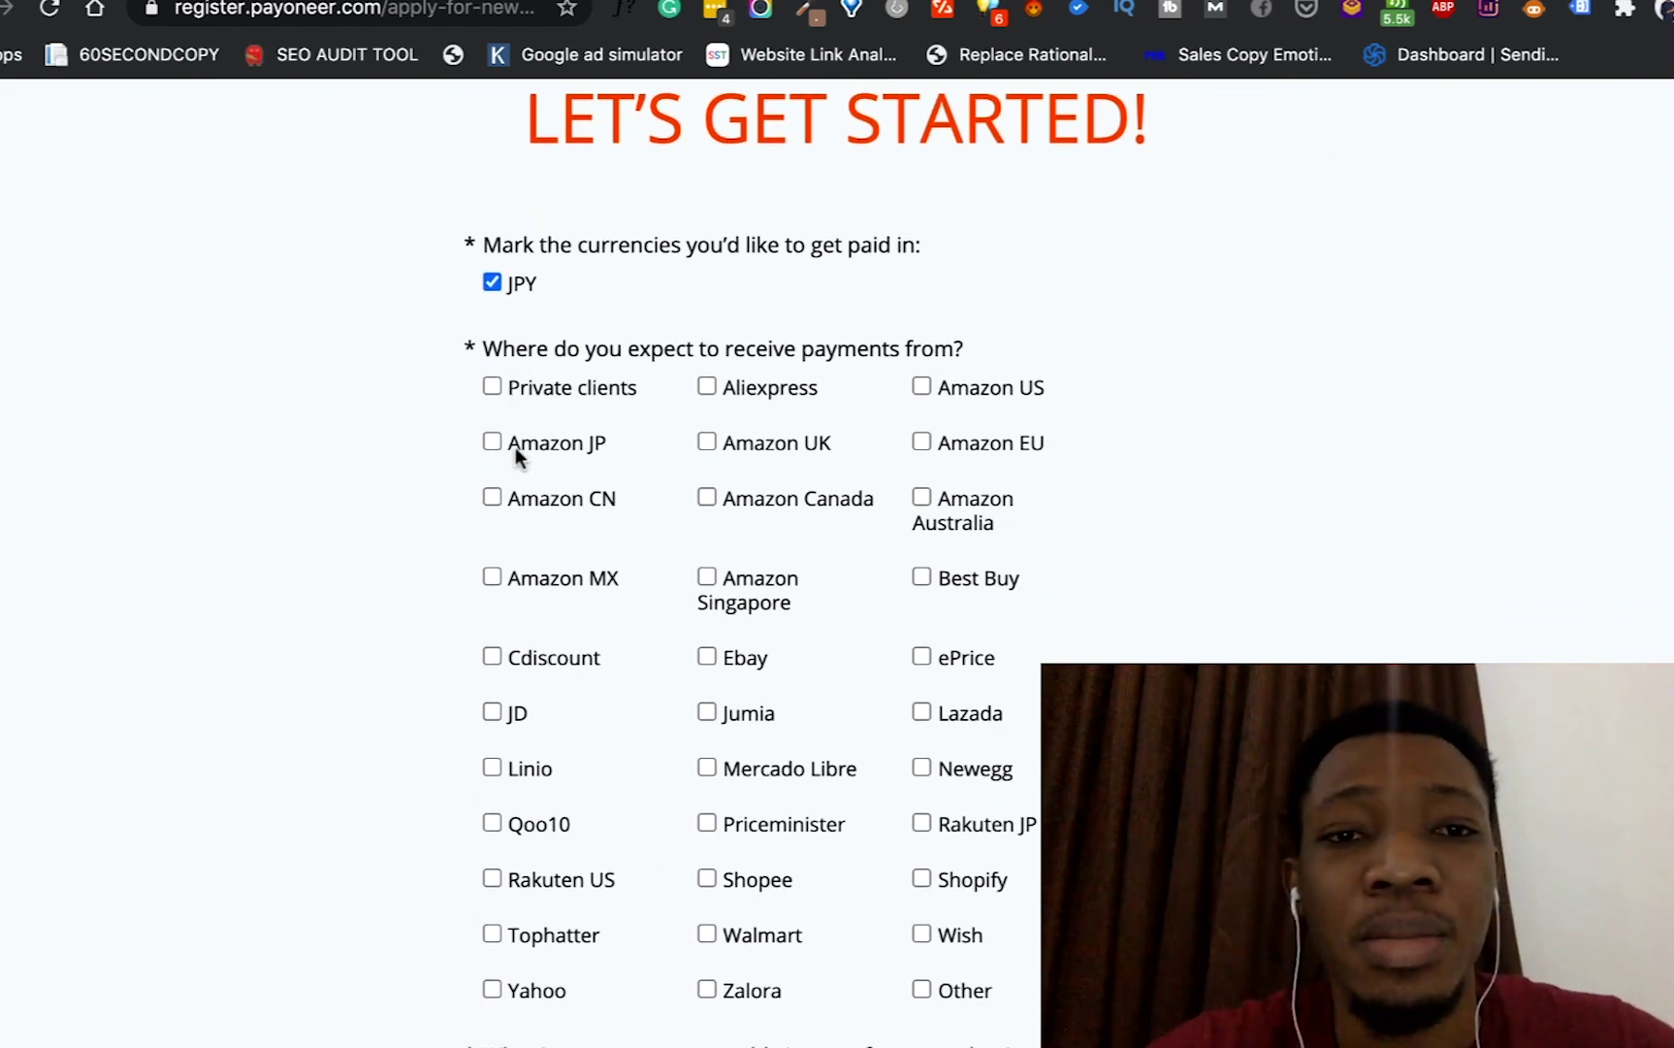
{"action": "scroll", "coordinate": [515, 448], "scroll_direction": "down", "scroll_amount": 1}
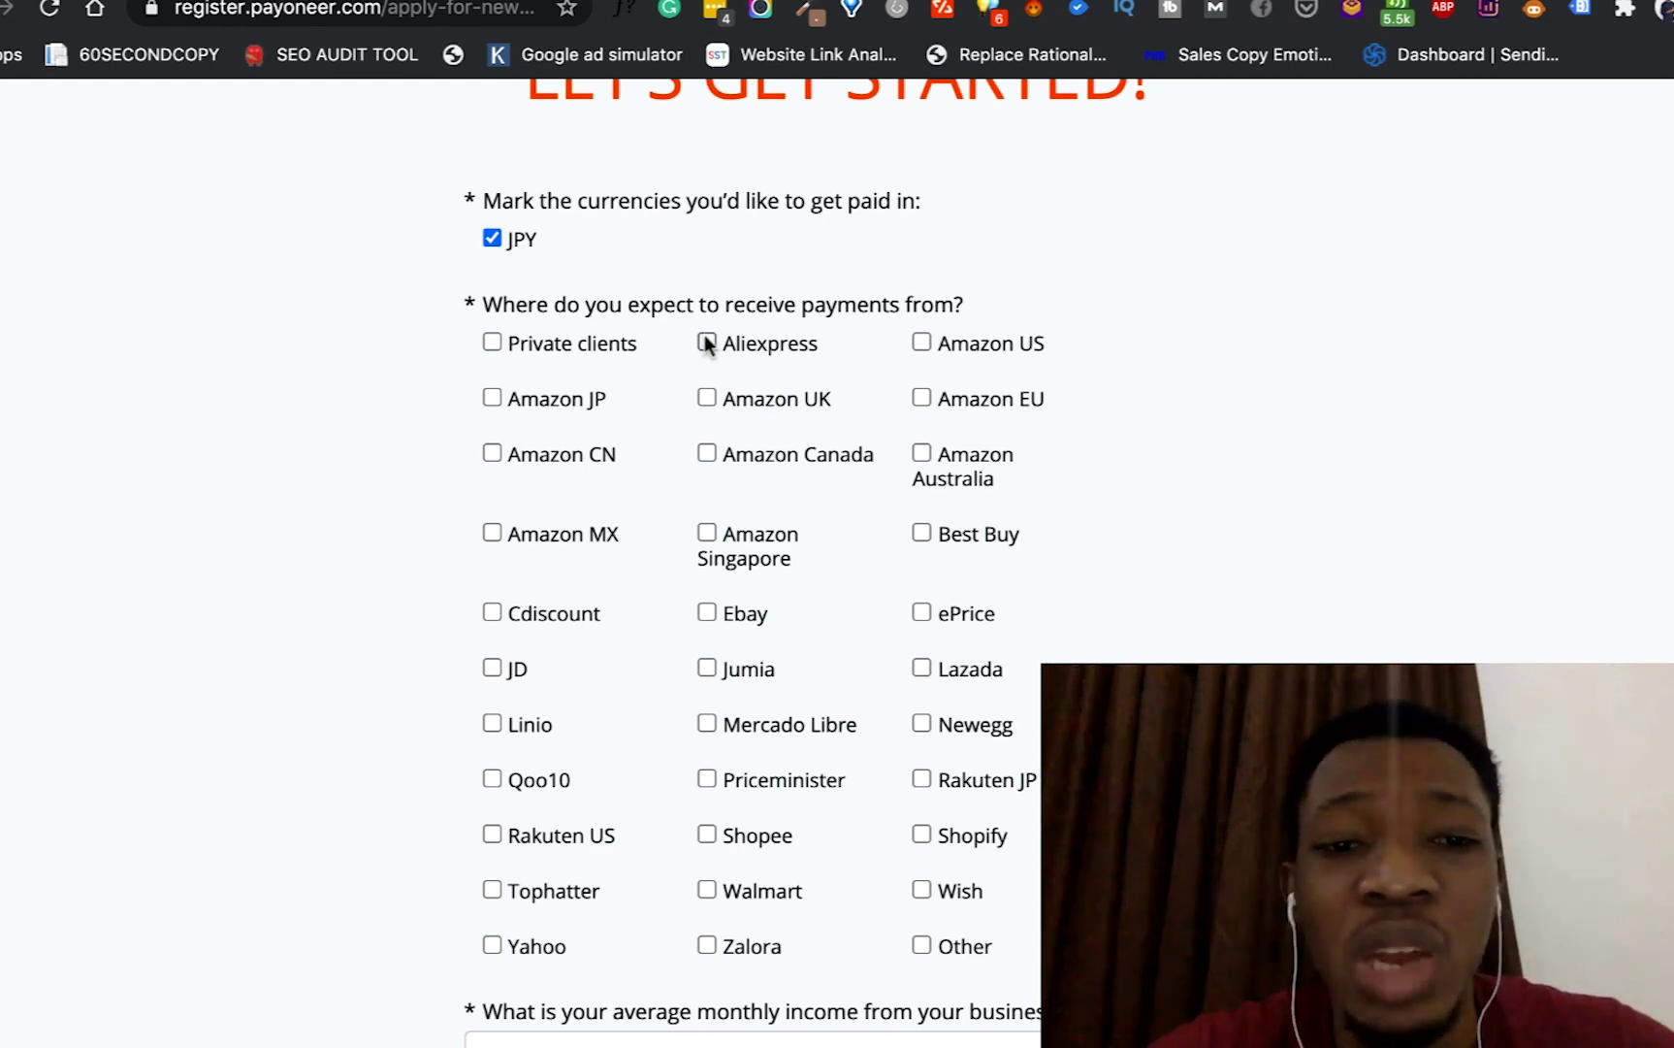
{"action": "scroll", "coordinate": [690, 556], "scroll_direction": "down", "scroll_amount": 3}
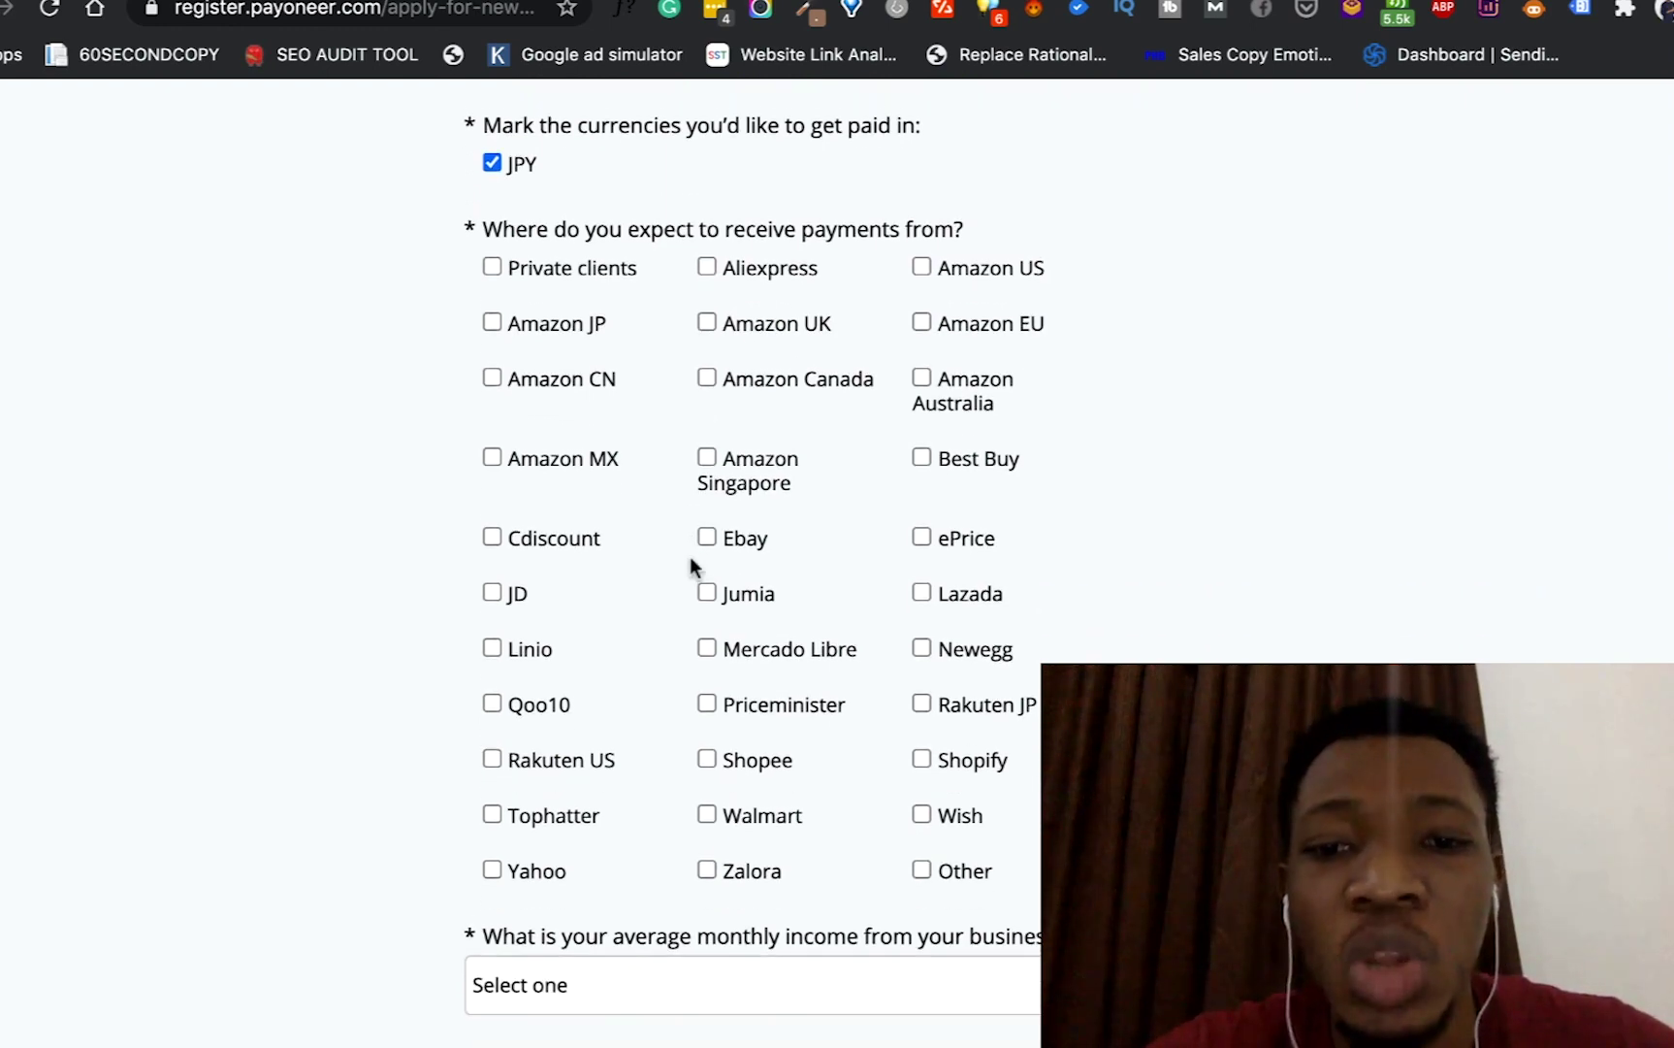
{"action": "scroll", "coordinate": [690, 556], "scroll_direction": "up", "scroll_amount": 1}
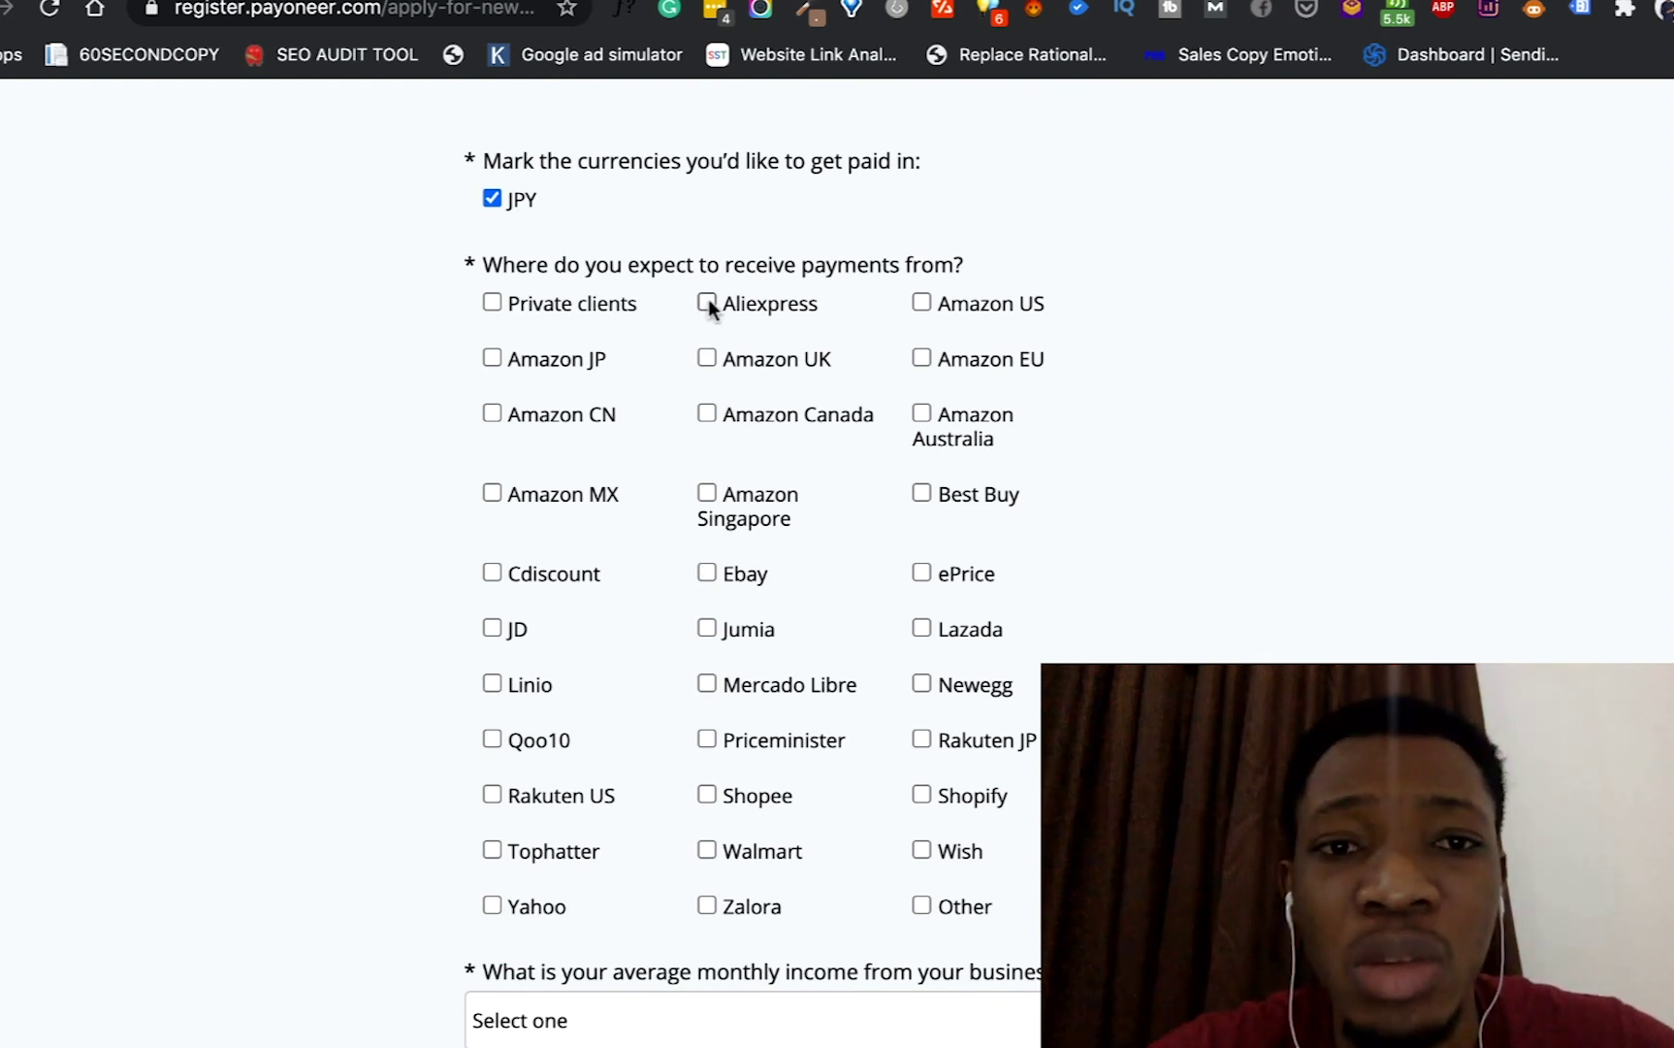
{"action": "left_click", "coordinate": [493, 299]}
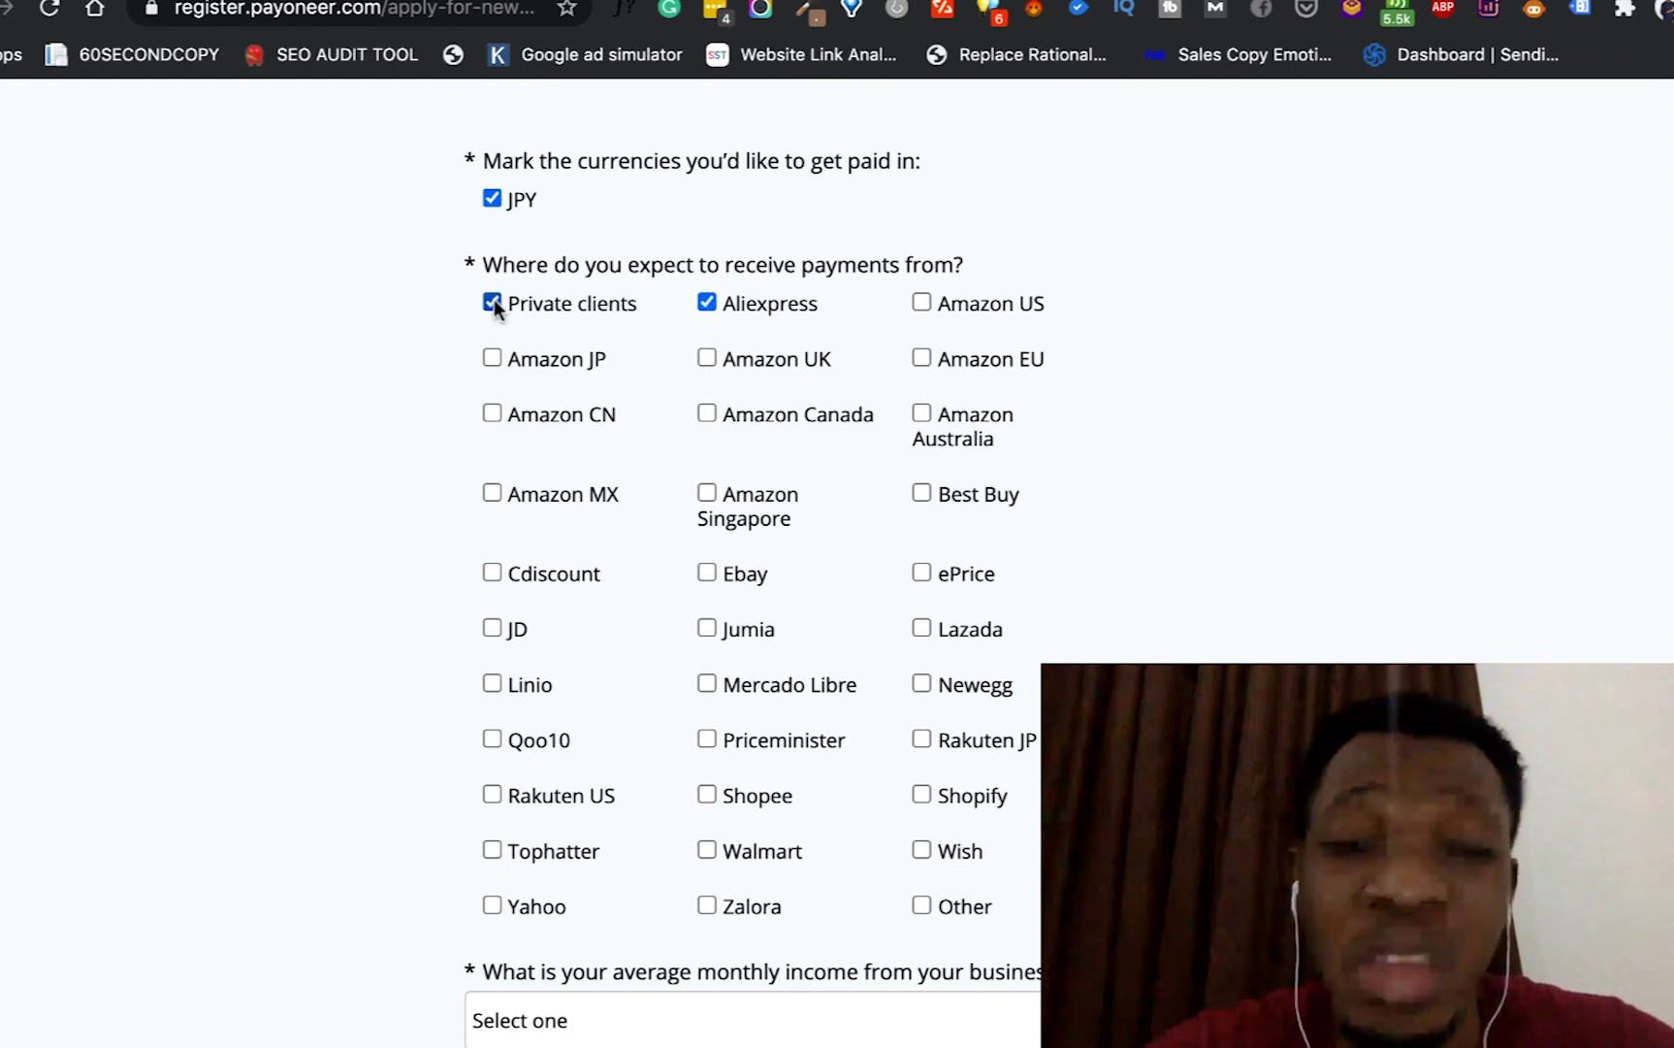
{"action": "left_click", "coordinate": [705, 303]}
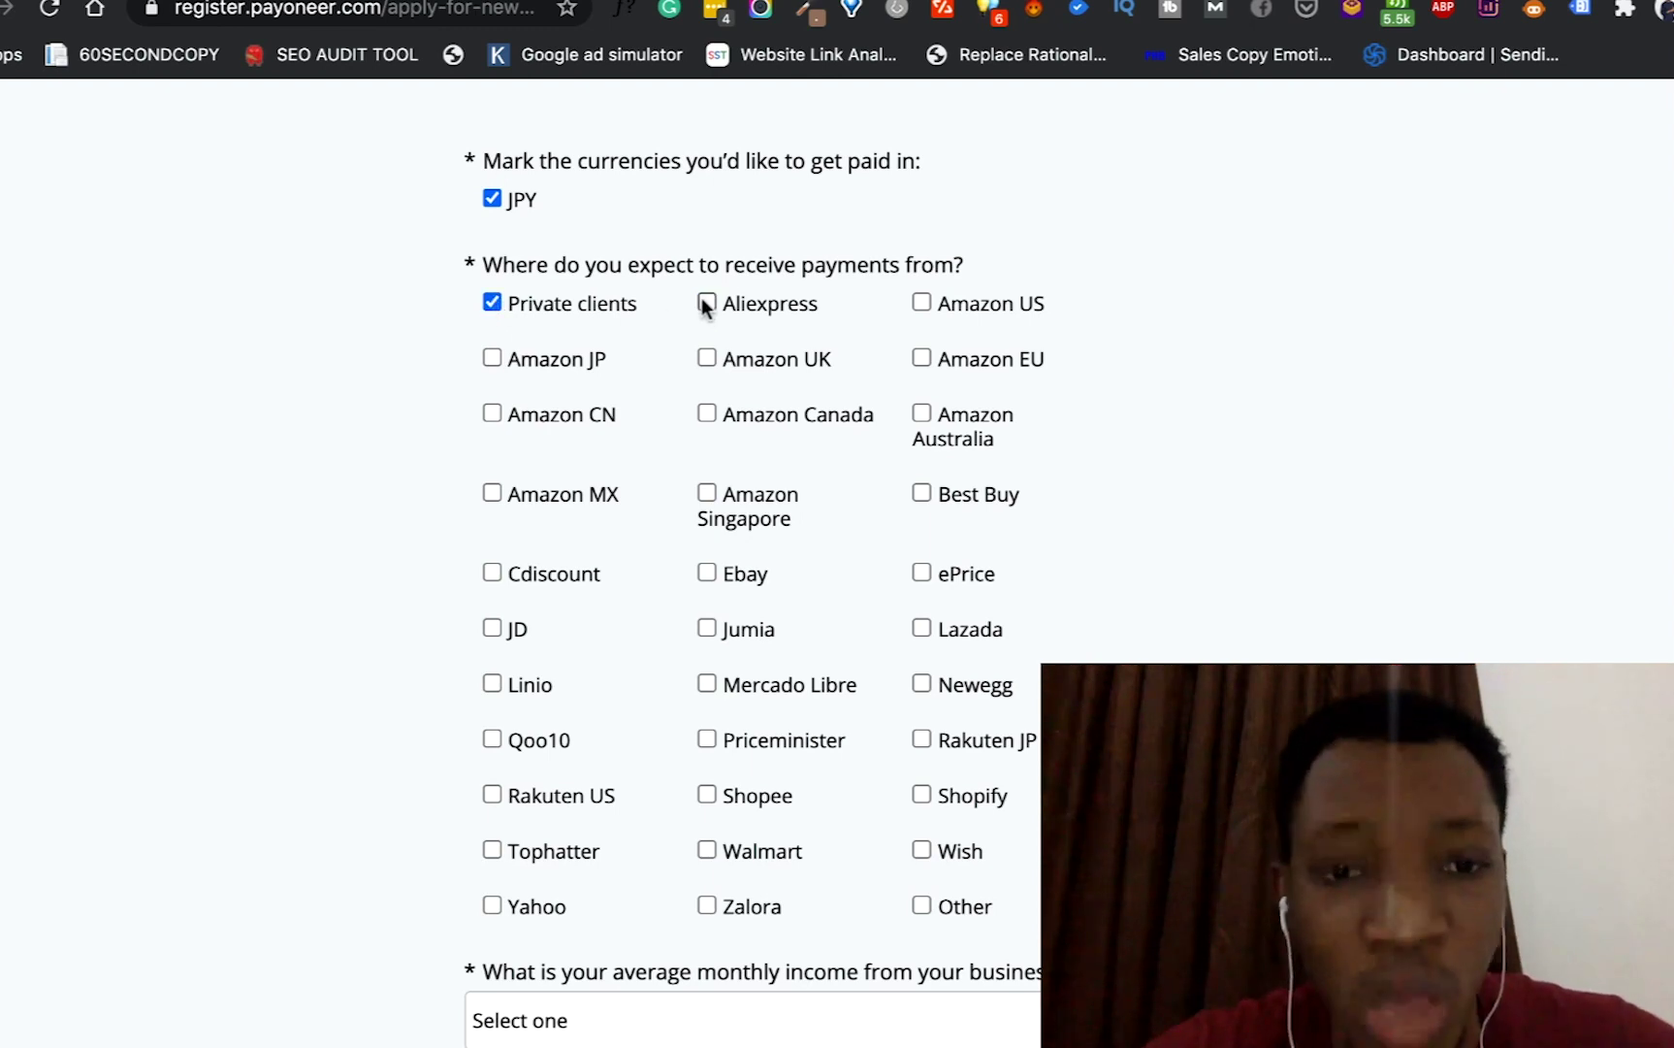
{"action": "scroll", "coordinate": [643, 637], "scroll_direction": "down", "scroll_amount": 5}
{"action": "scroll", "coordinate": [643, 647], "scroll_direction": "down", "scroll_amount": 2}
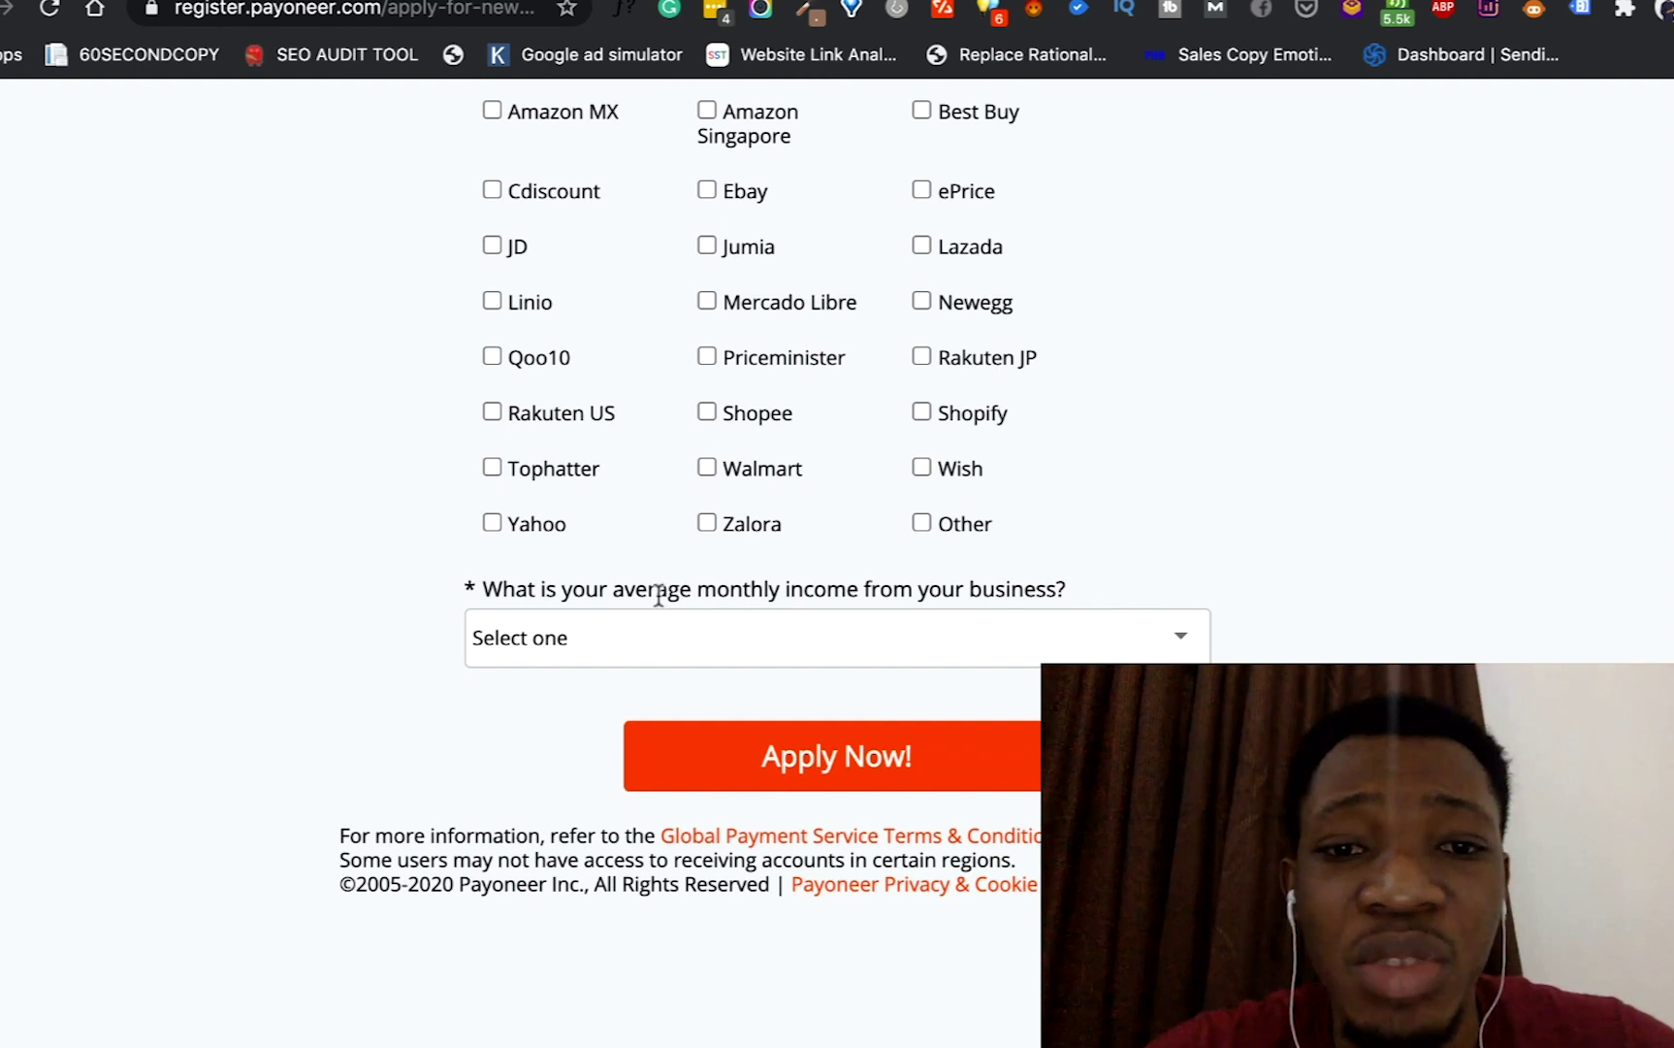
- Set monthly income to Less than $10,000 and submit the JPY application
{"action": "left_click", "coordinate": [901, 625]}
{"action": "left_click", "coordinate": [878, 668]}
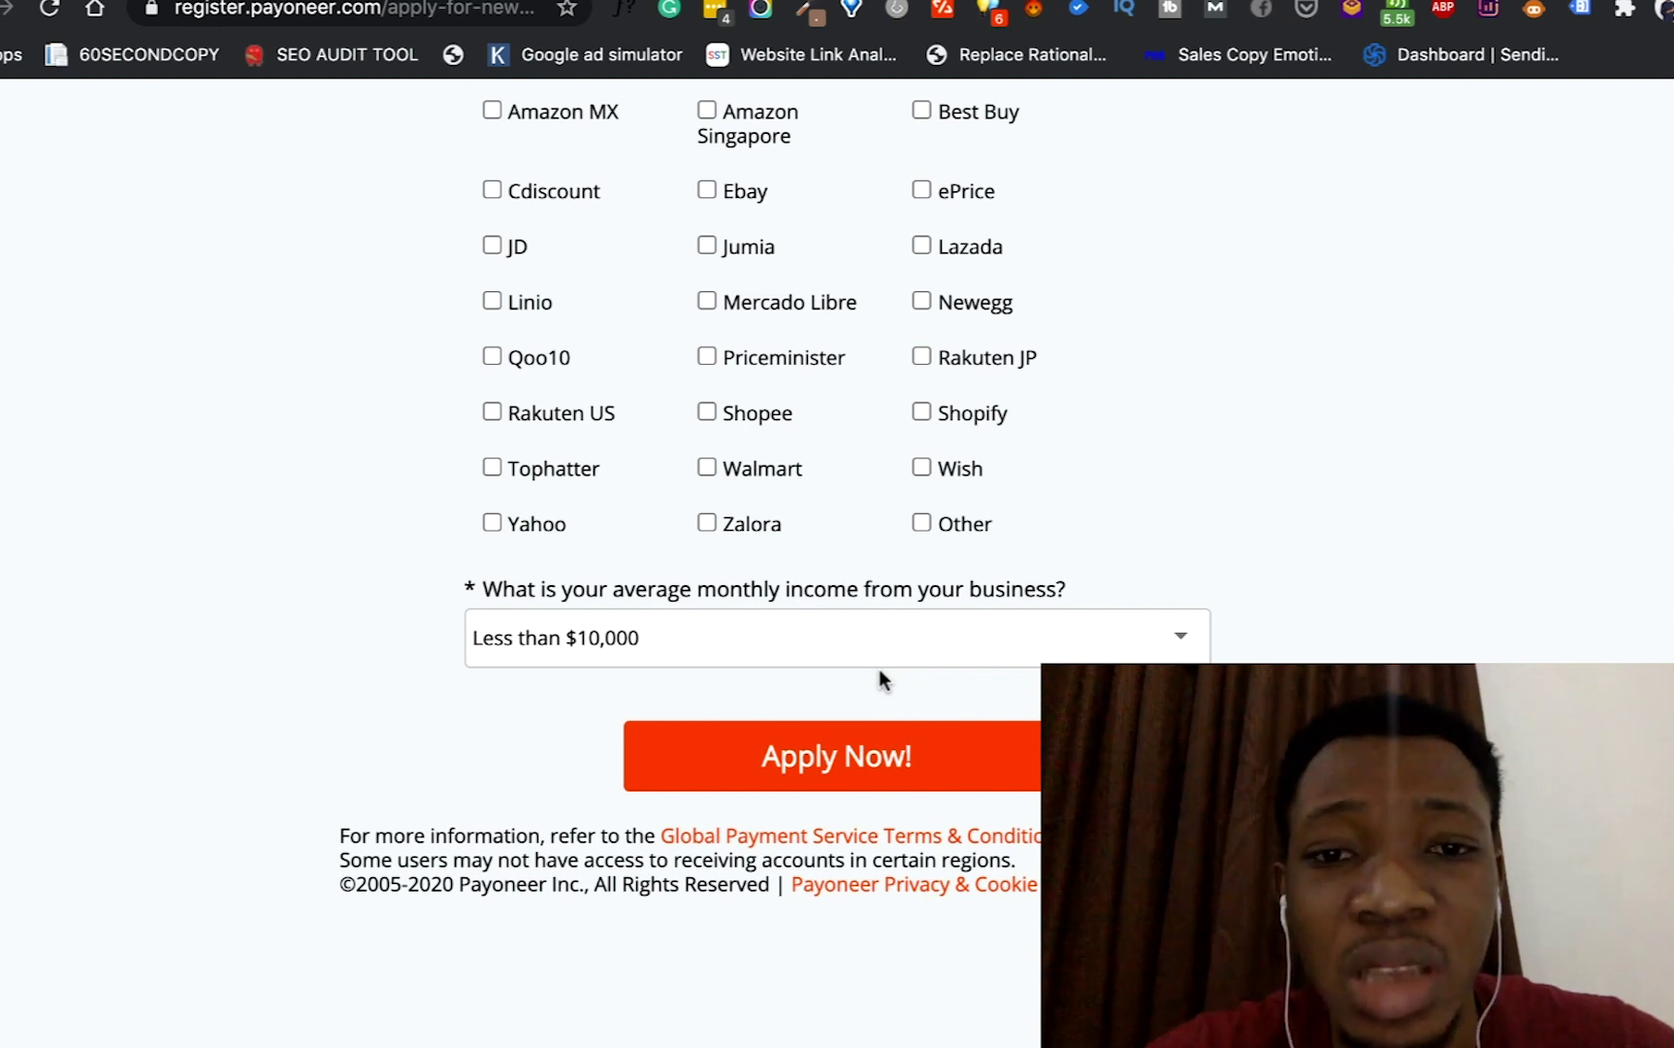
{"action": "left_click", "coordinate": [840, 760]}
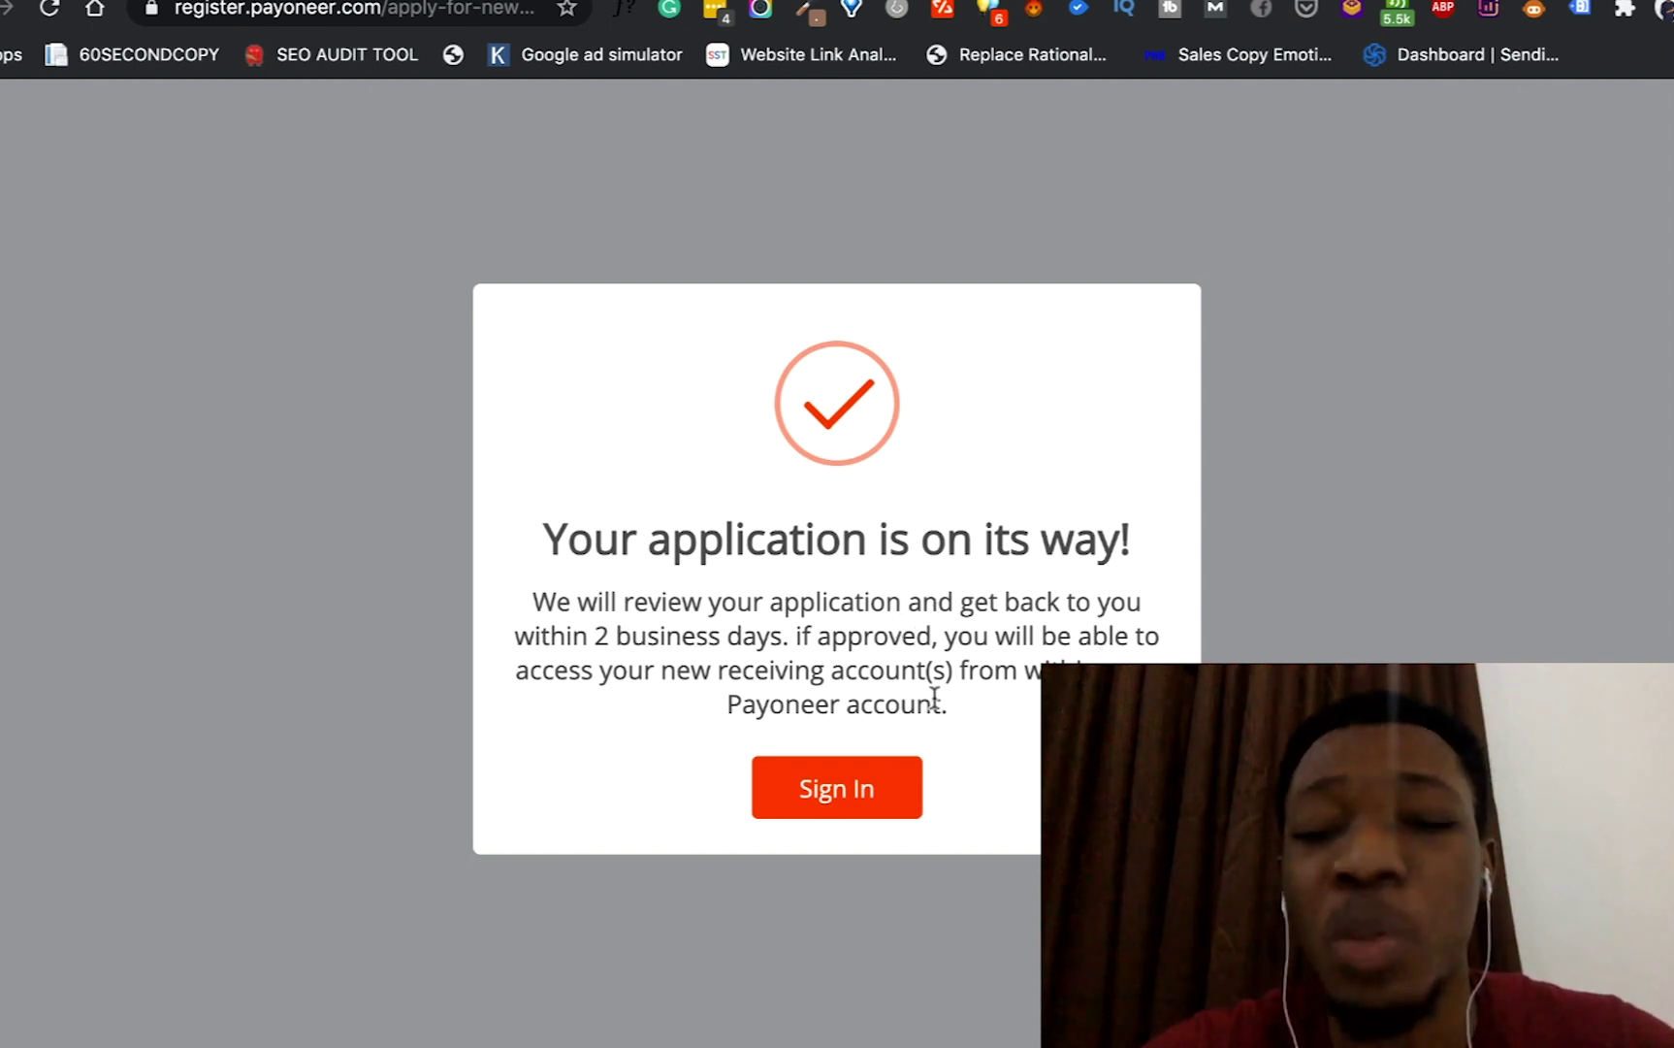
- Sign in again and go to Receive > Global Payment Service
{"action": "left_click", "coordinate": [869, 804]}
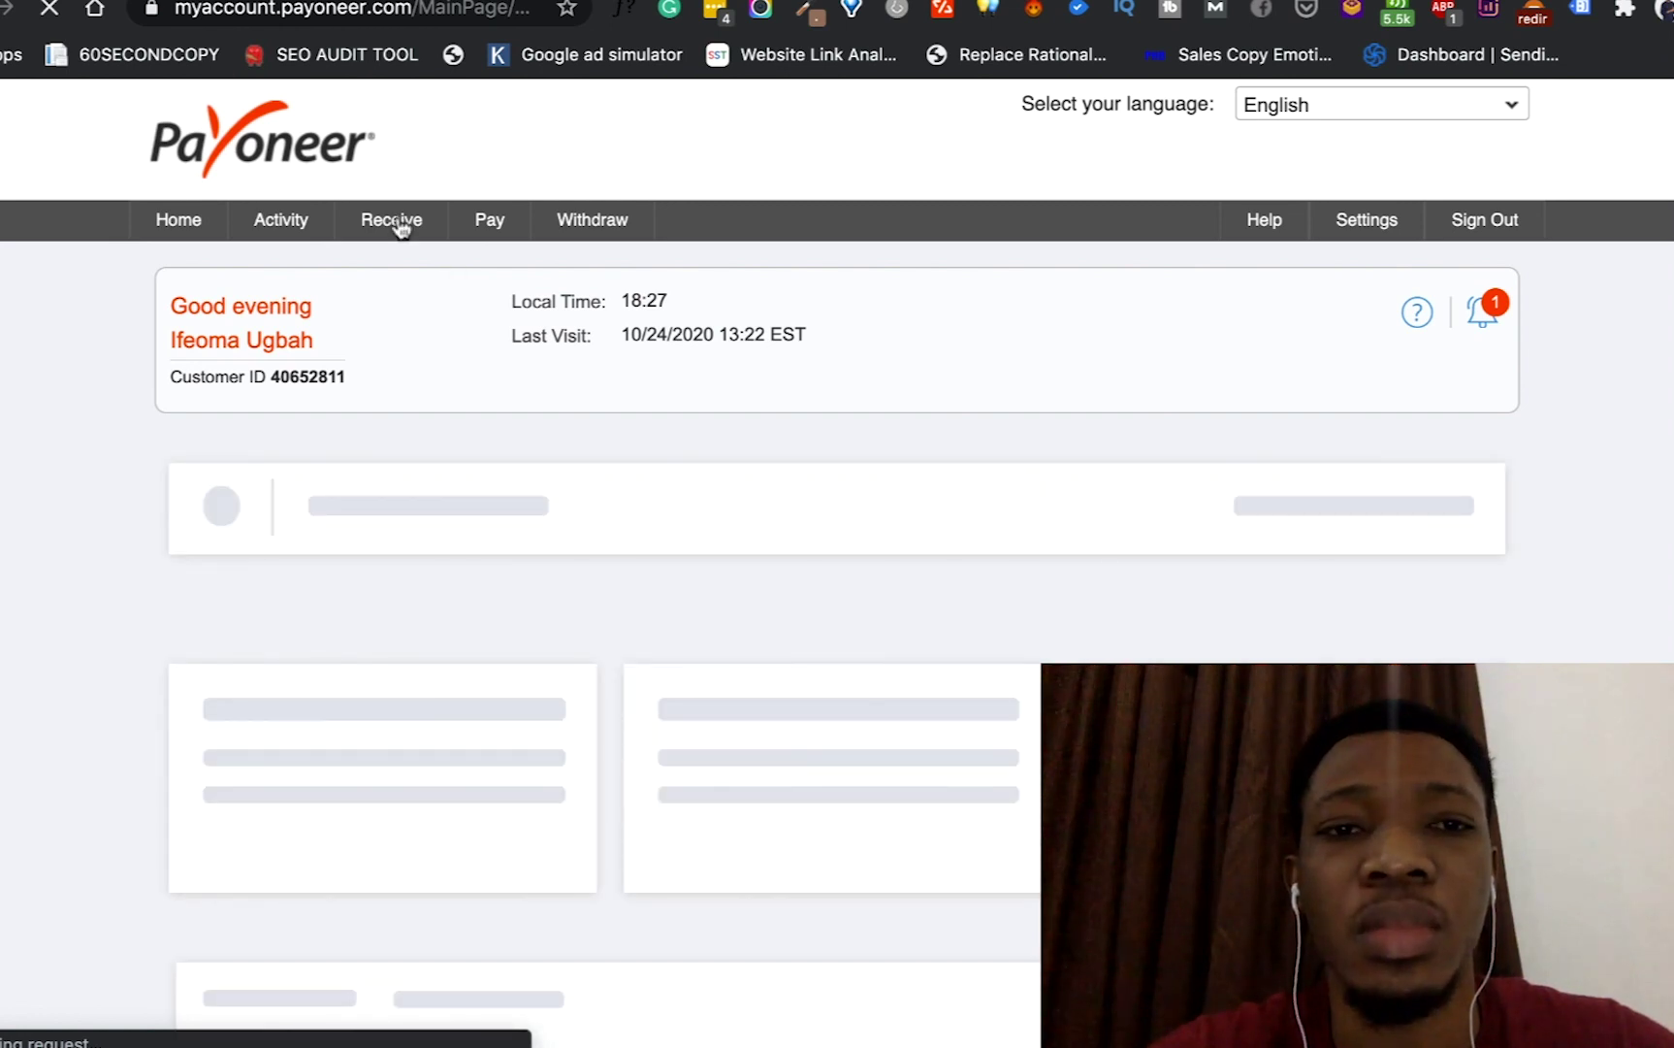
{"action": "mouse_move", "coordinate": [400, 226]}
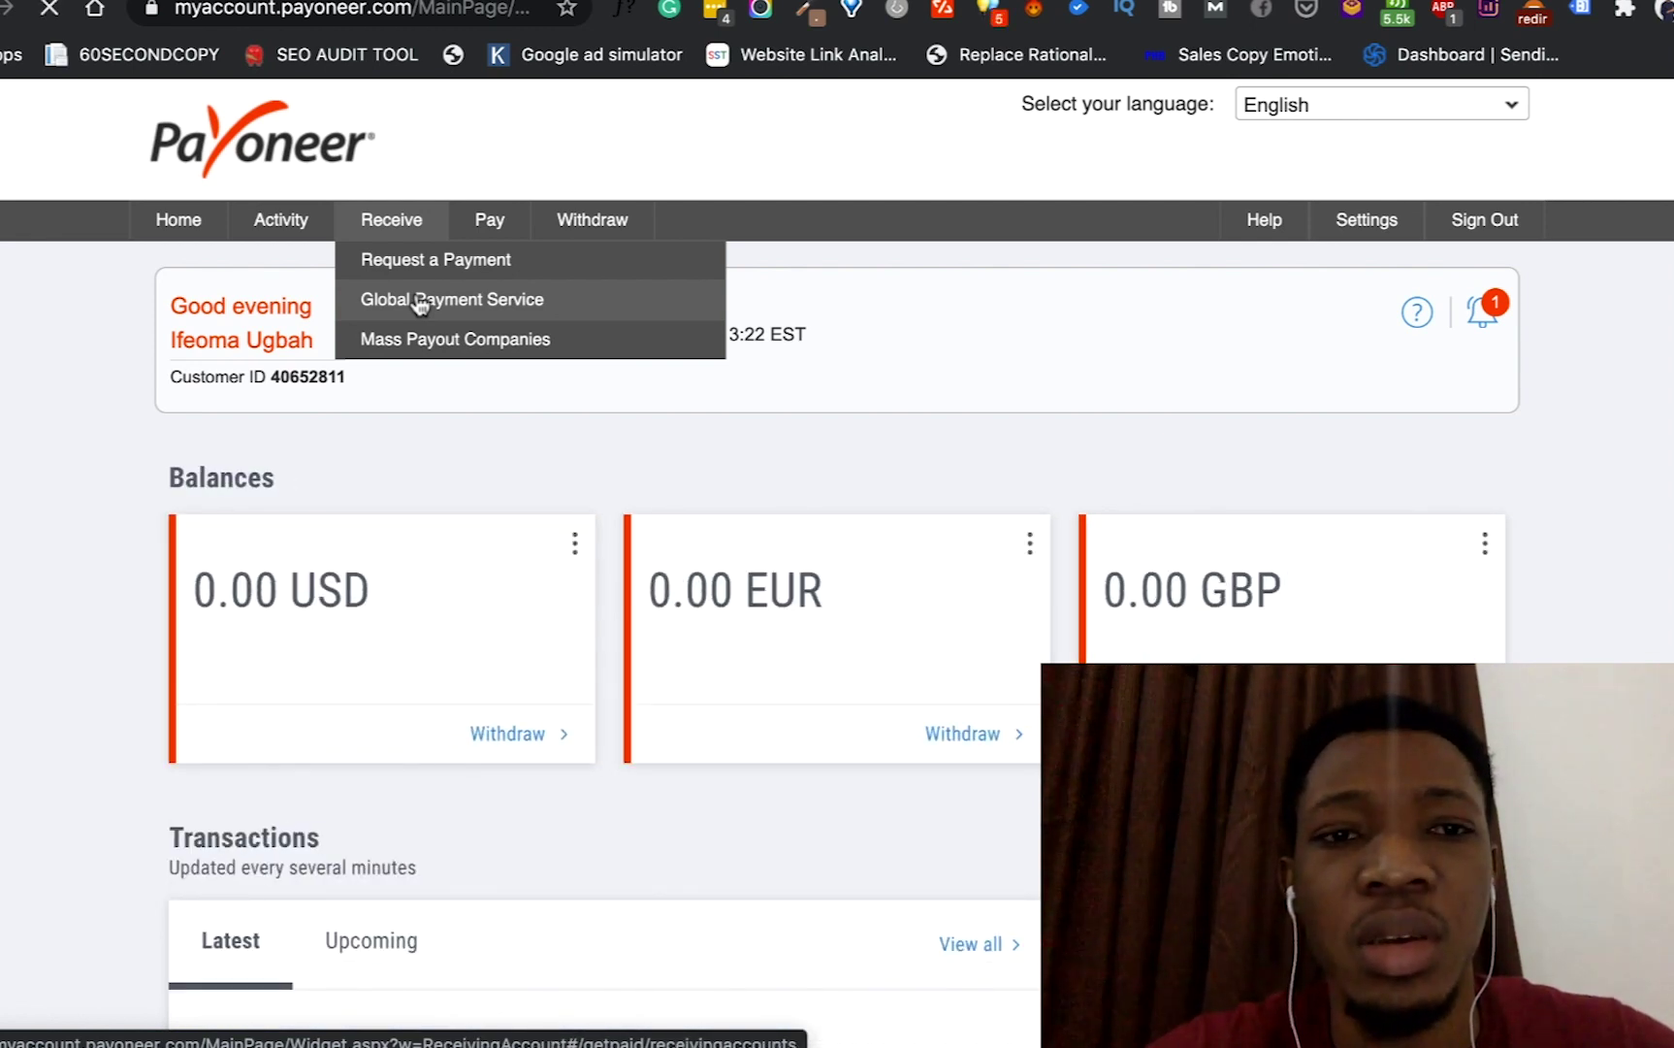
{"action": "left_click", "coordinate": [419, 303]}
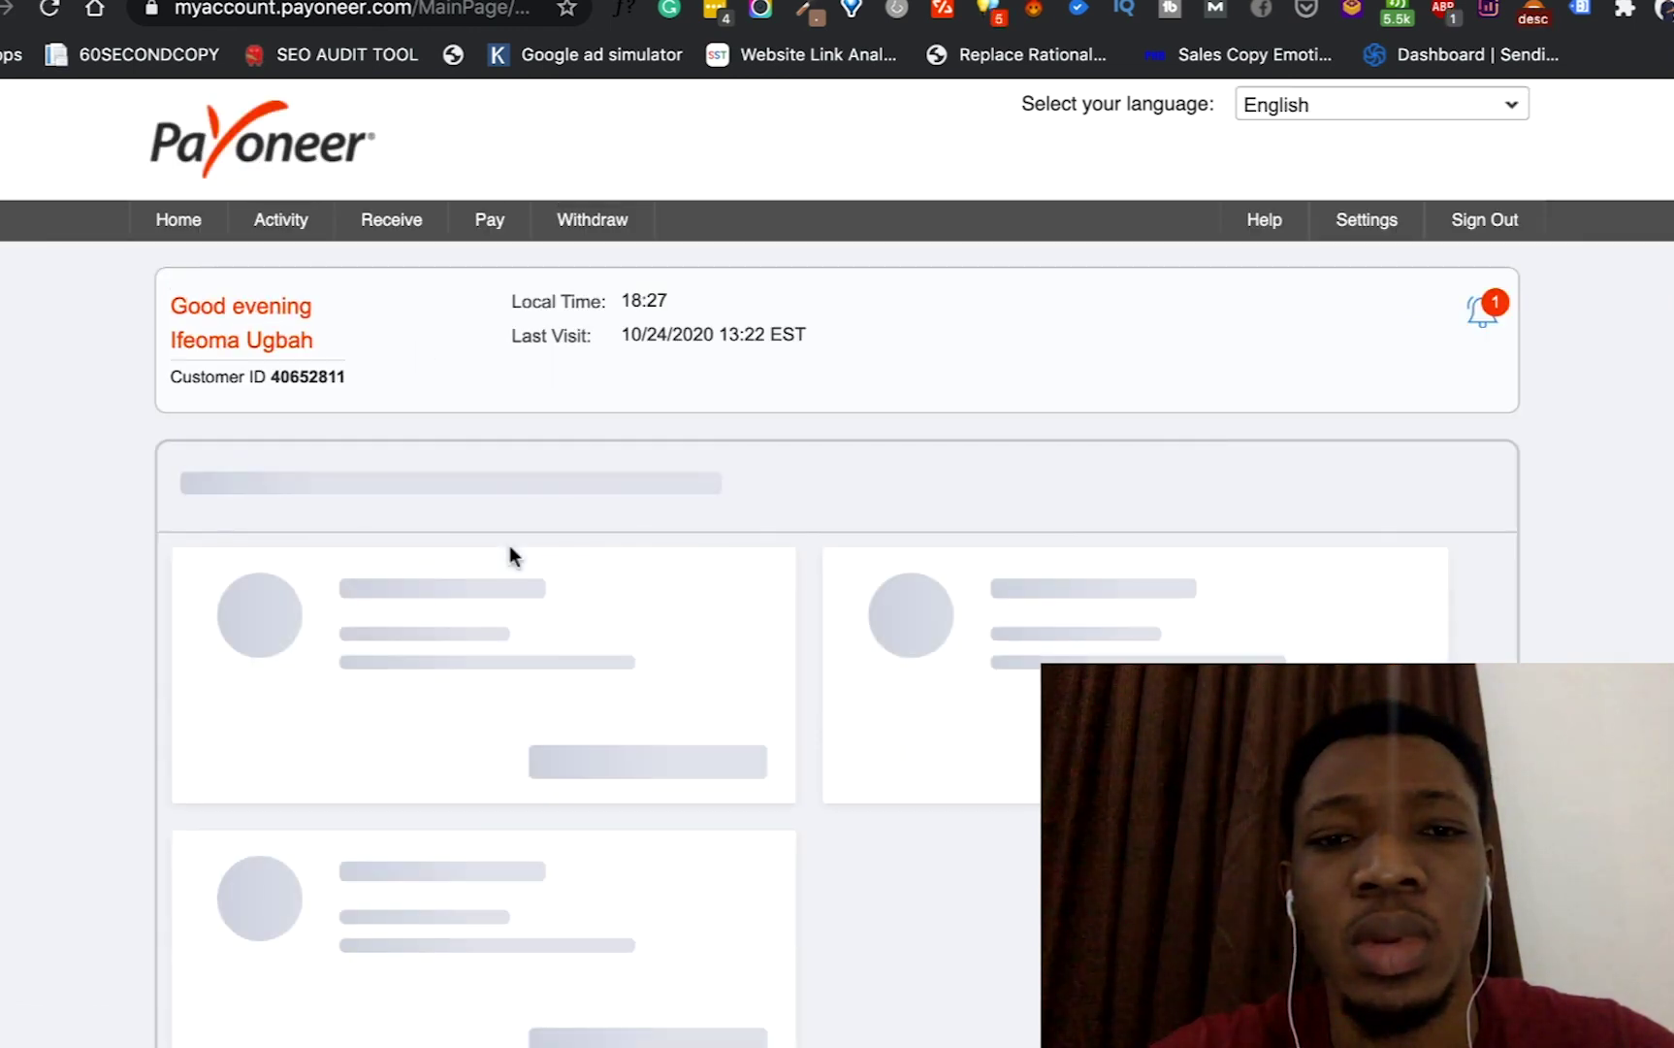
{"action": "scroll", "coordinate": [509, 546], "scroll_direction": "down", "scroll_amount": 5}
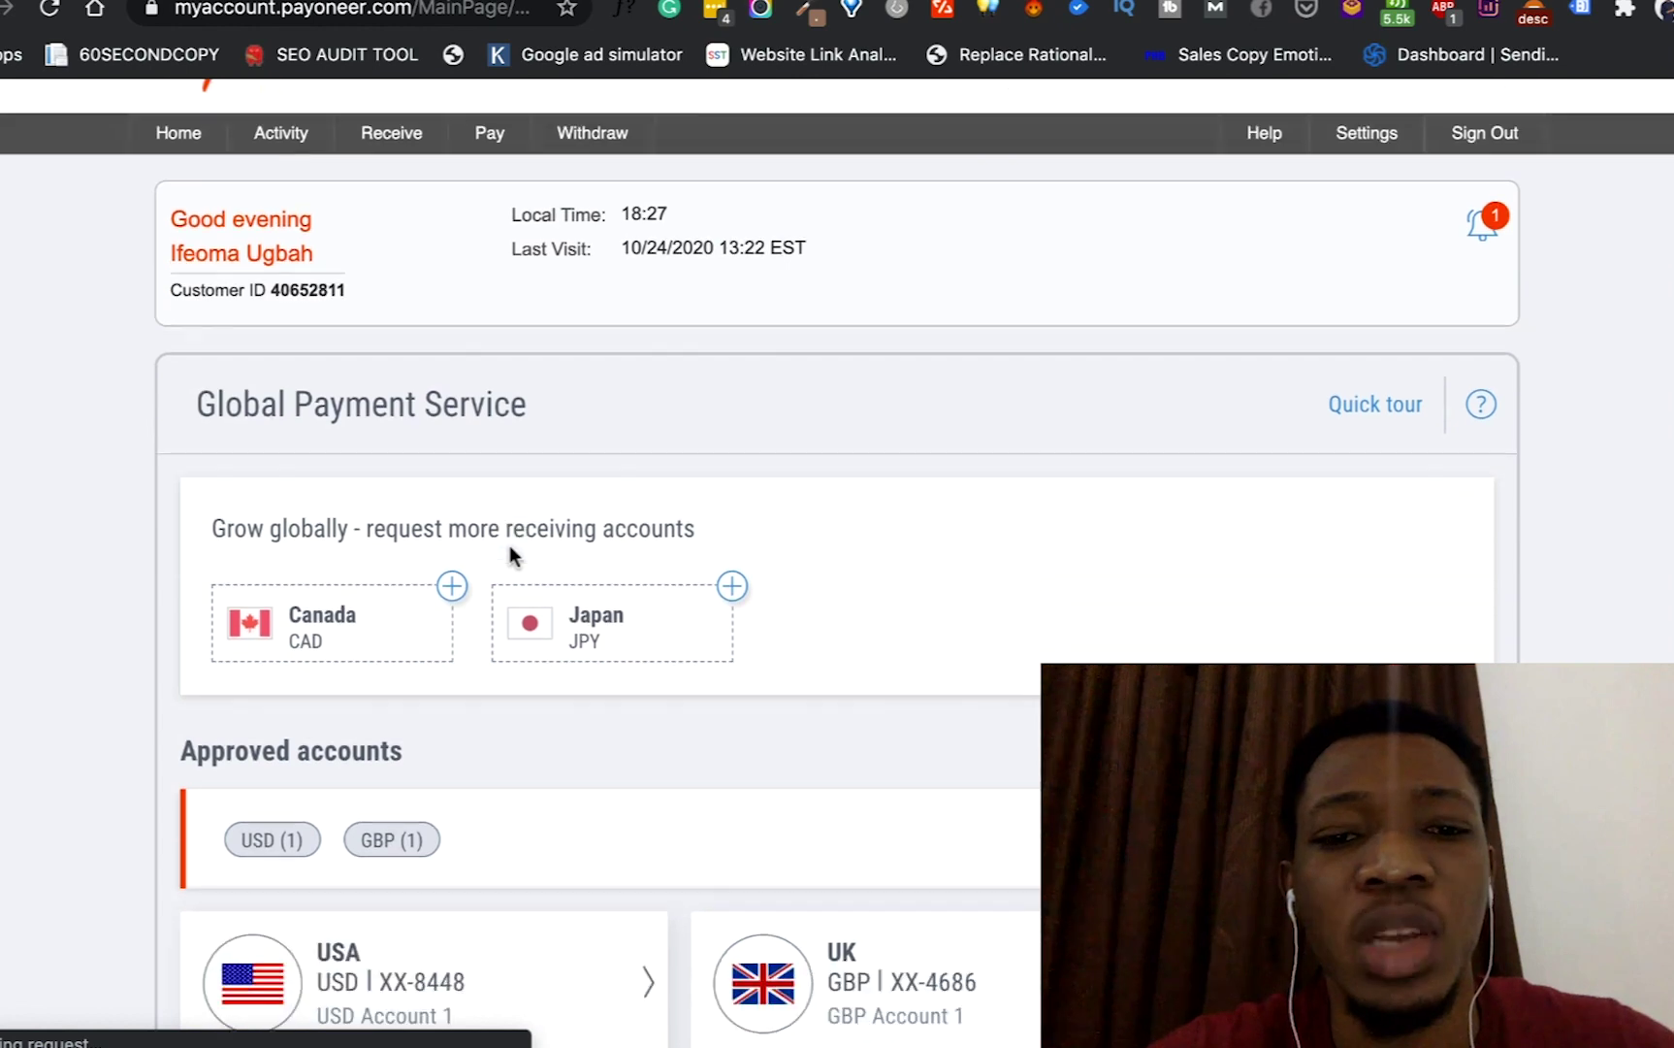
{"action": "scroll", "coordinate": [509, 555], "scroll_direction": "up", "scroll_amount": 2}
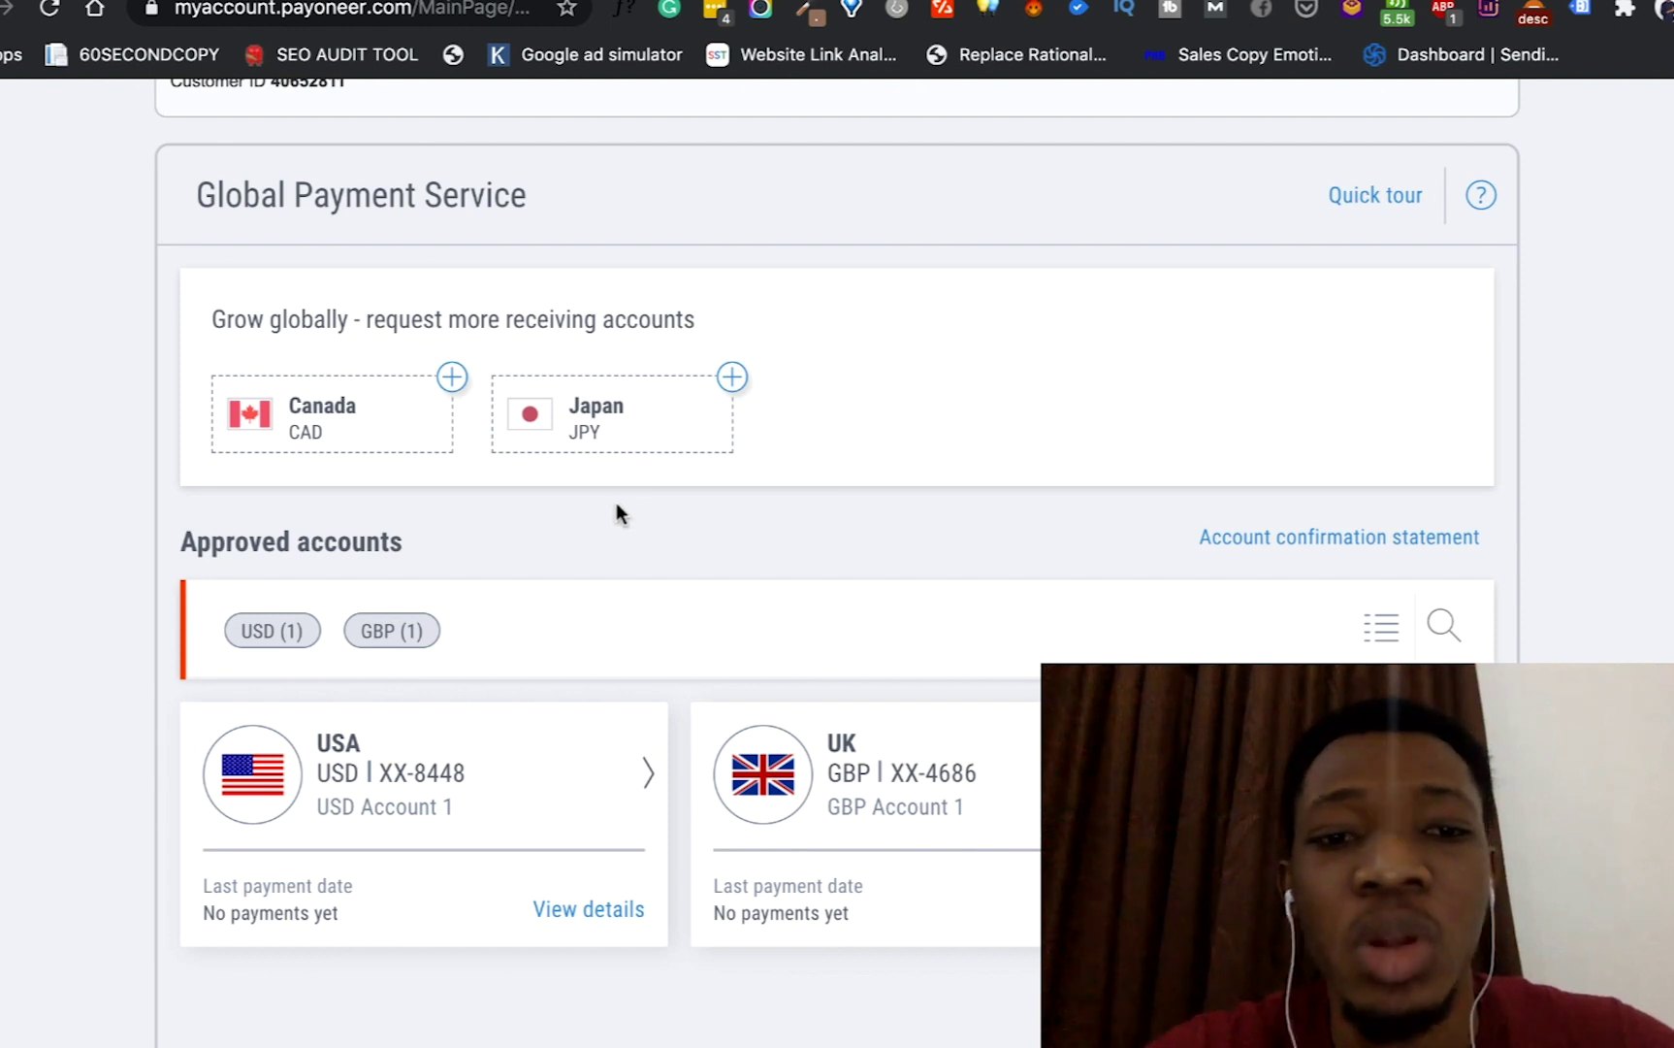
{"action": "scroll", "coordinate": [626, 553], "scroll_direction": "down", "scroll_amount": 1}
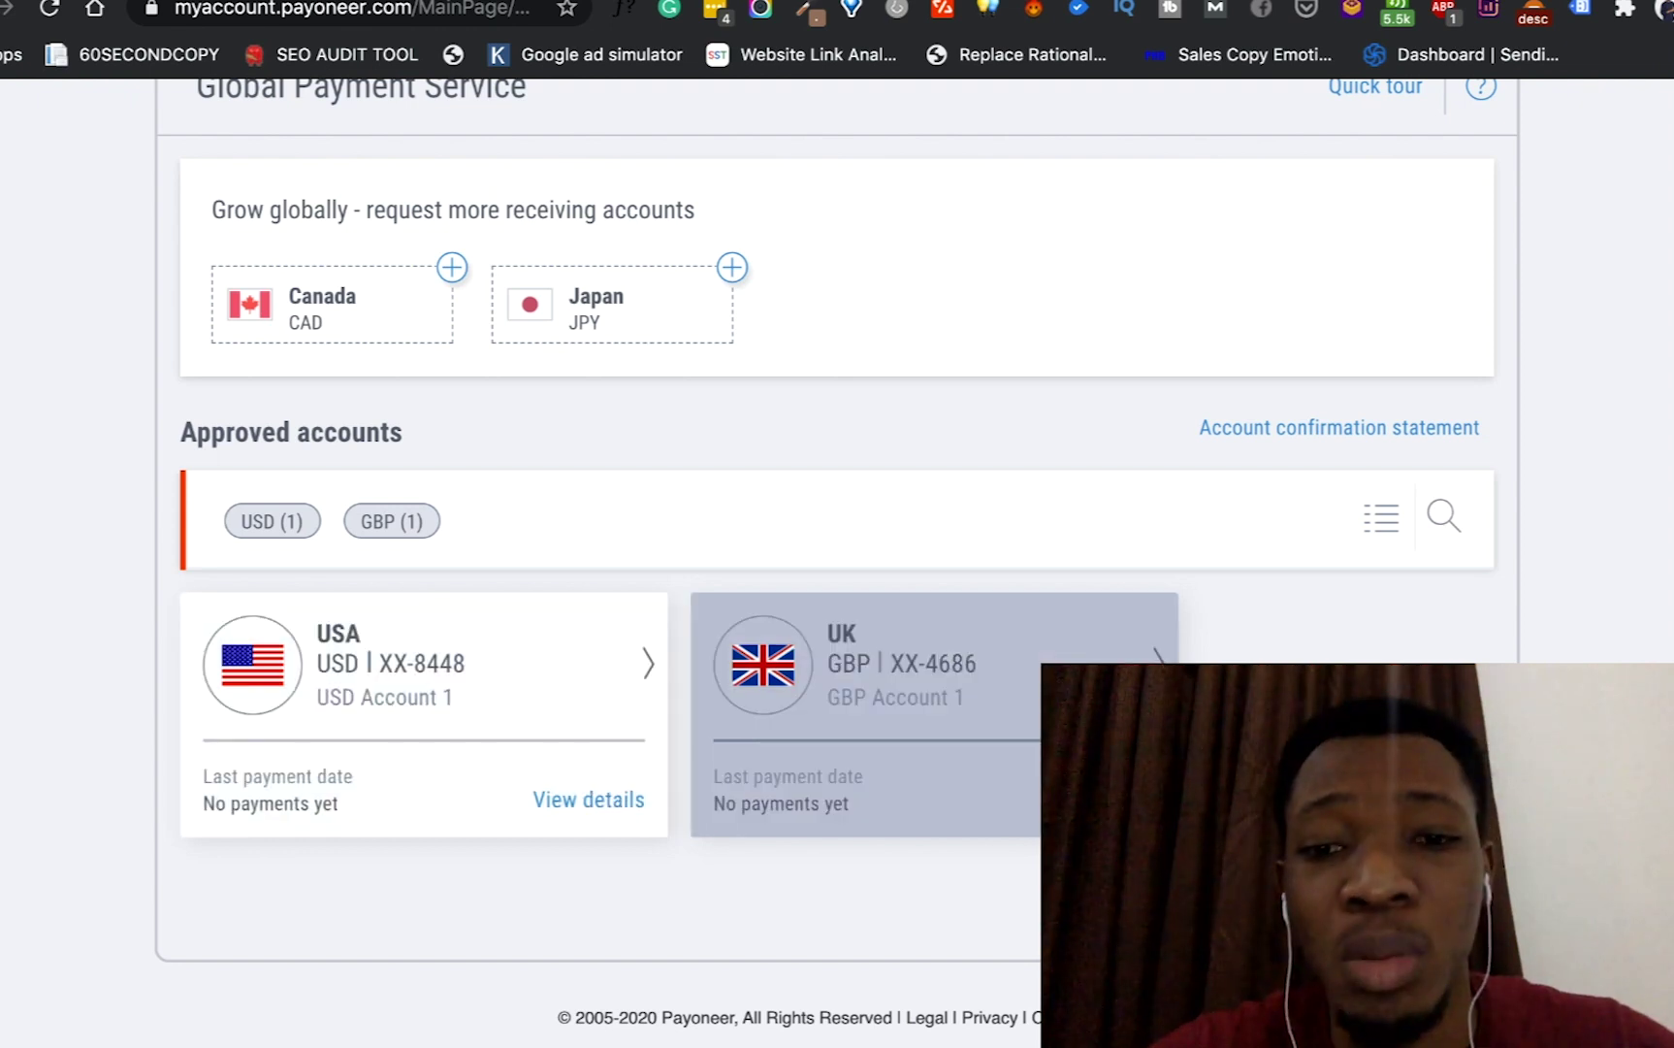
- View the UK GBP account's Barclays sort code, account number and transfer guidelines
{"action": "left_click", "coordinate": [1101, 800]}
{"action": "scroll", "coordinate": [837, 562], "scroll_direction": "down", "scroll_amount": 2}
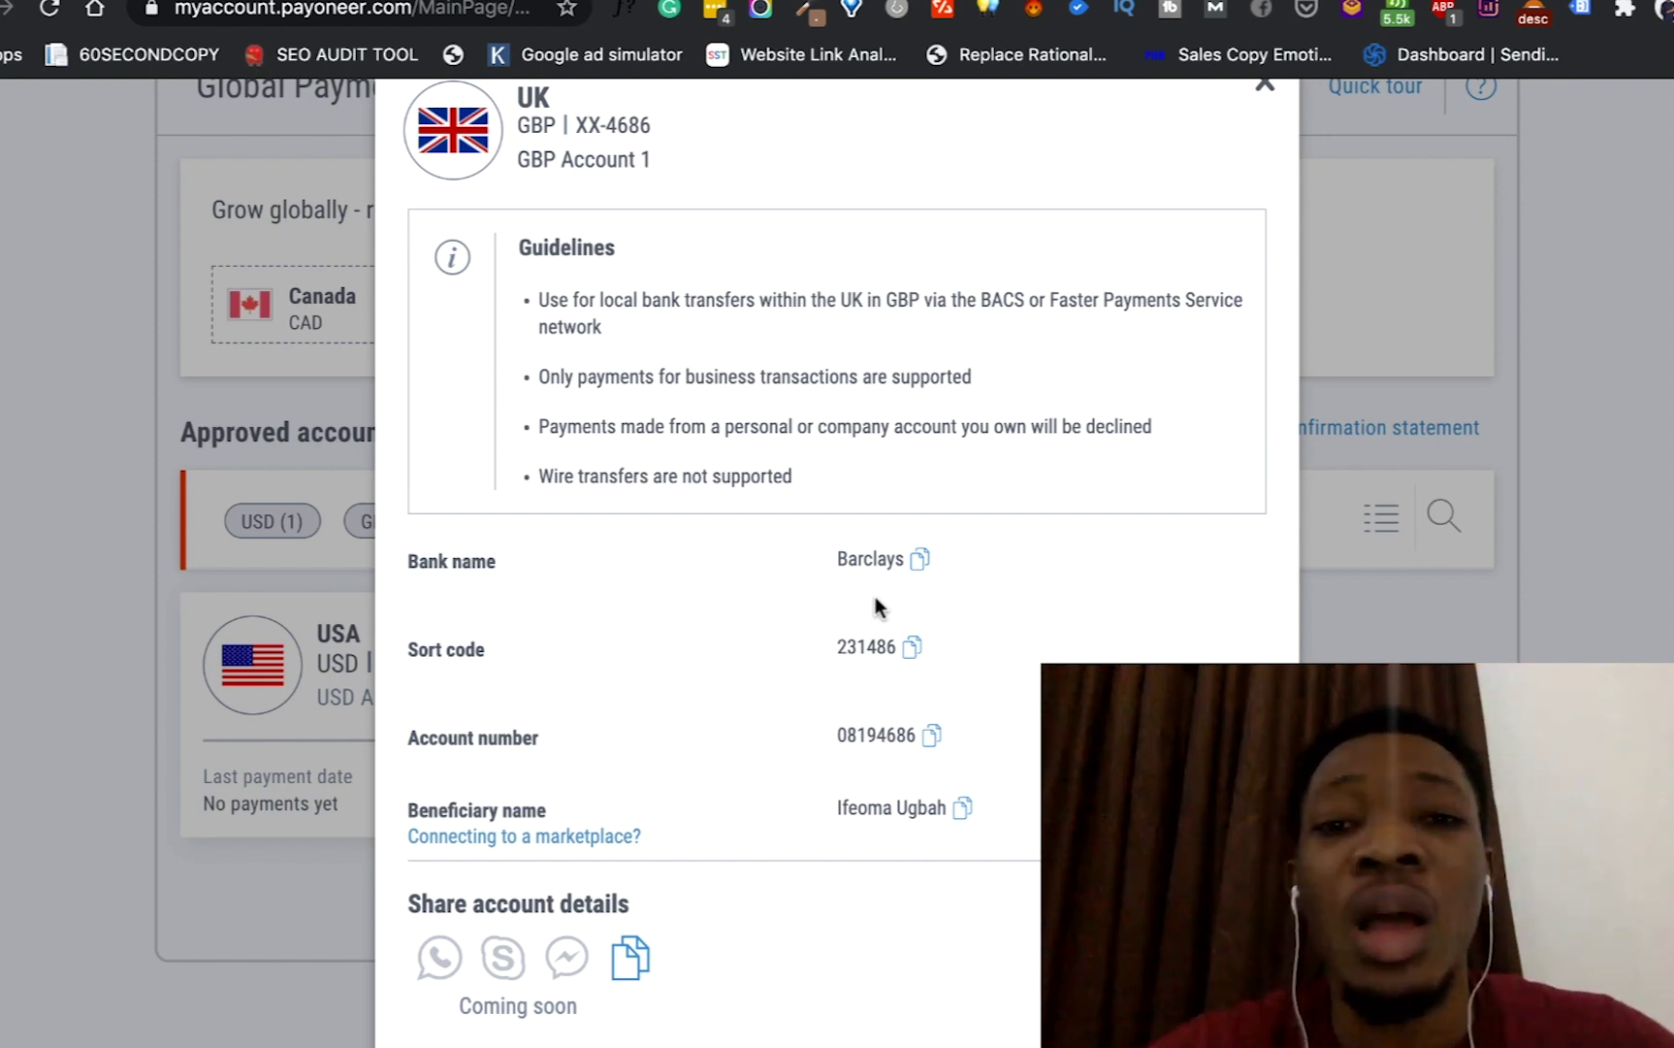
{"action": "scroll", "coordinate": [875, 602], "scroll_direction": "up", "scroll_amount": 1}
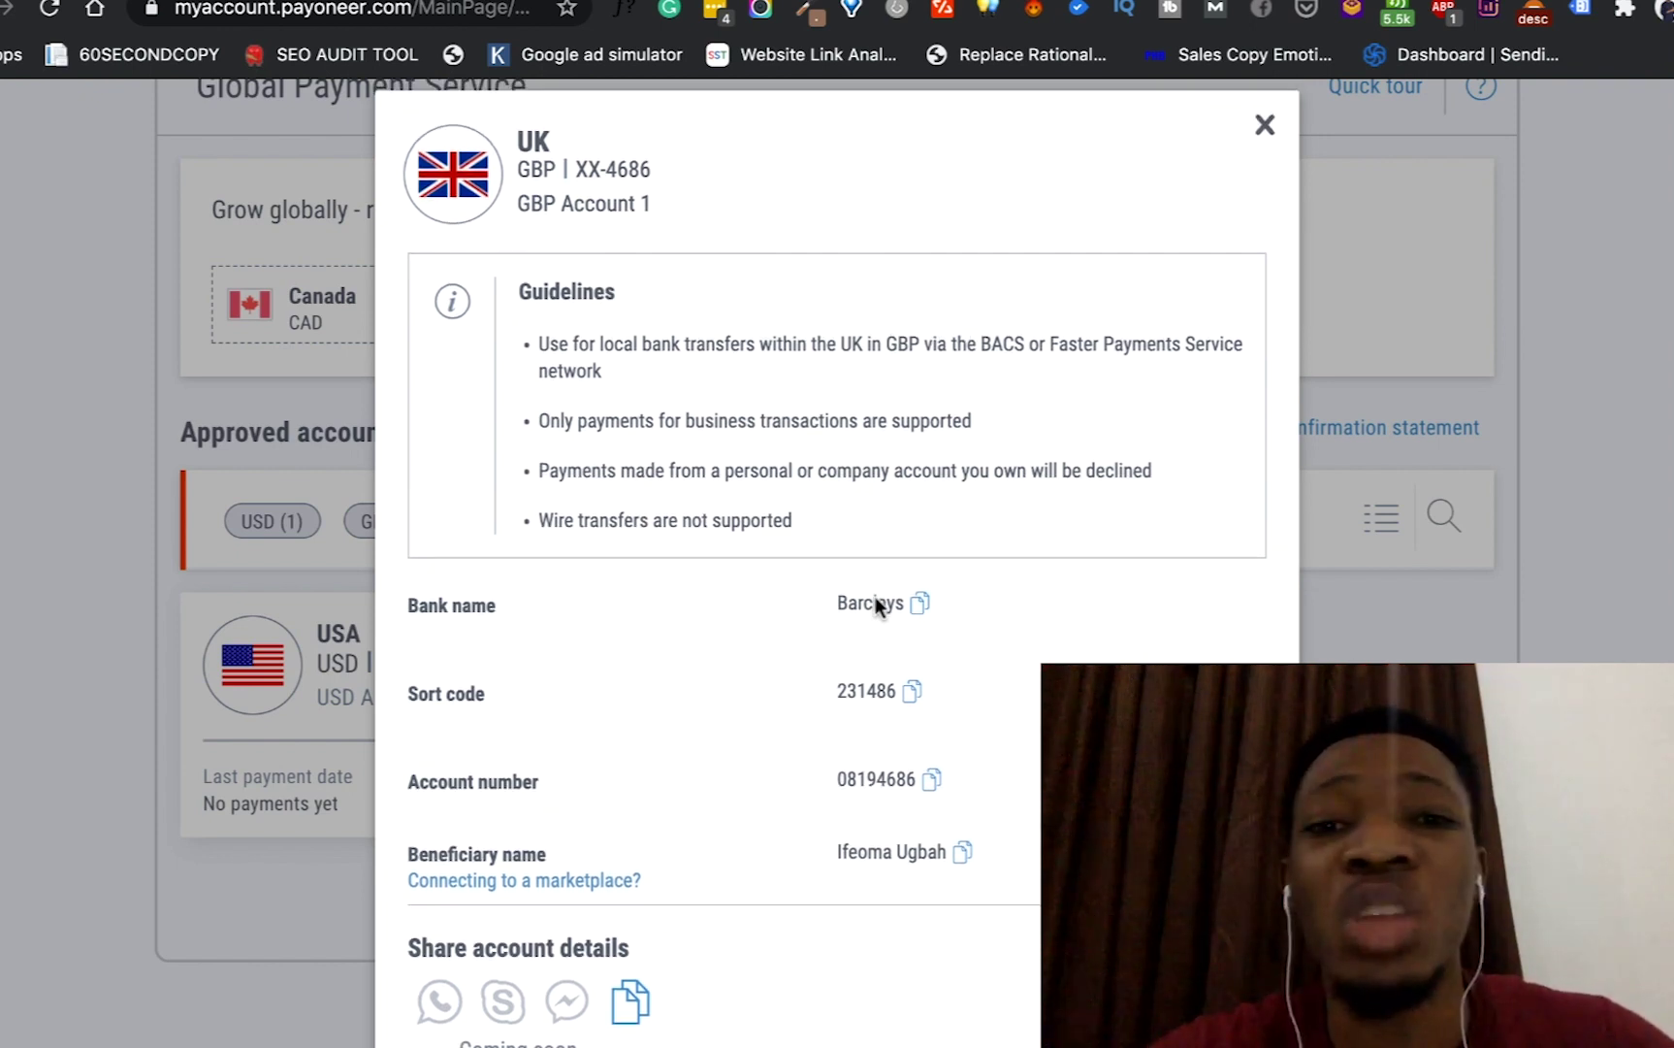
{"action": "scroll", "coordinate": [875, 598], "scroll_direction": "down", "scroll_amount": 1}
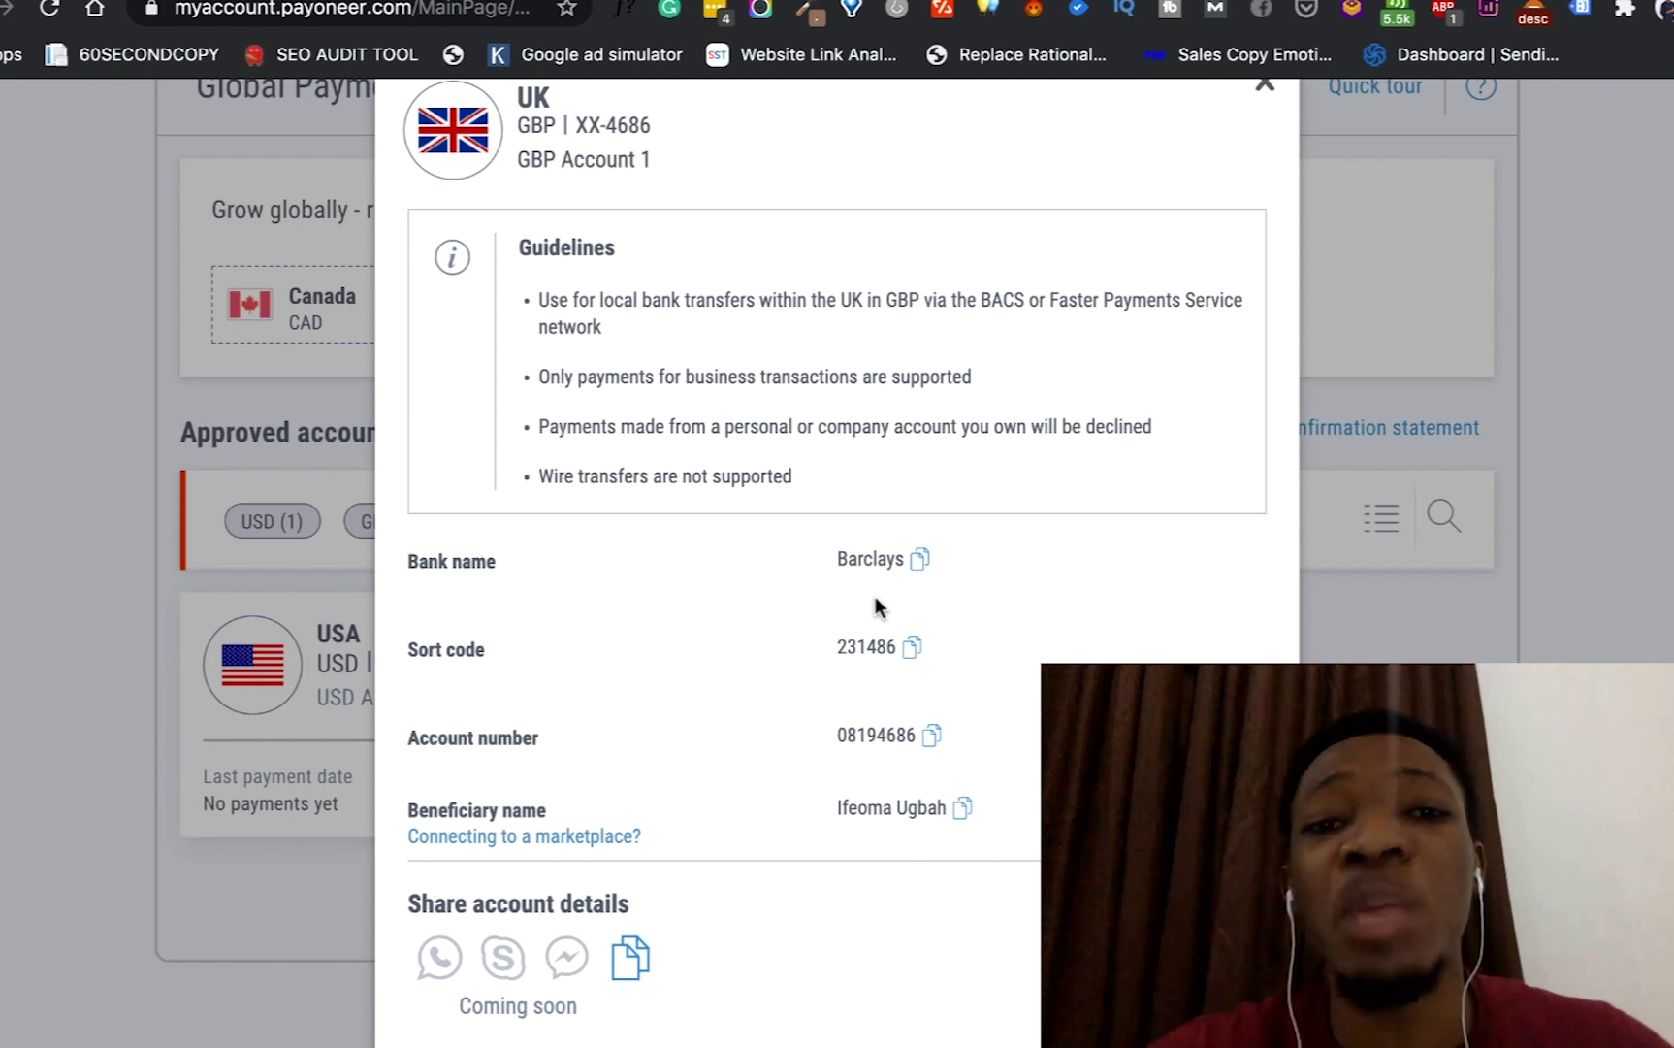
{"action": "scroll", "coordinate": [1179, 470], "scroll_direction": "up", "scroll_amount": 1}
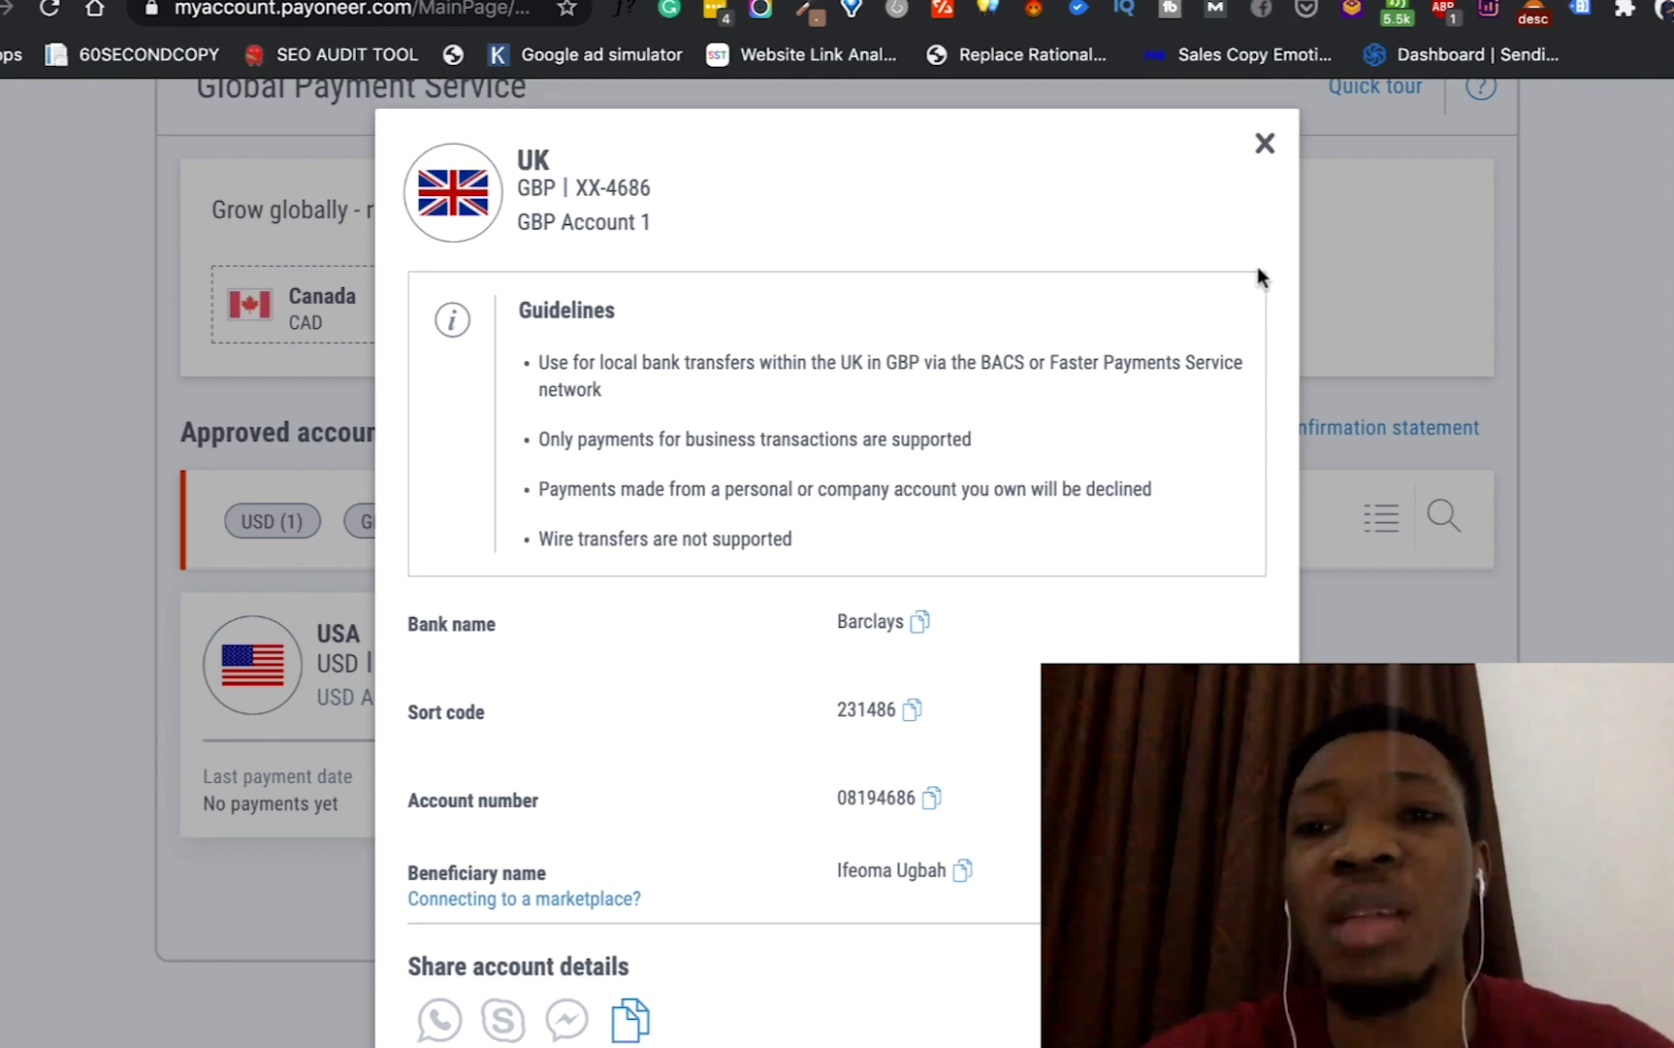
- Close the UK account details and scroll back to the approved USD and GBP accounts
{"action": "left_click", "coordinate": [1265, 143]}
{"action": "scroll", "coordinate": [720, 386], "scroll_direction": "up", "scroll_amount": 5}
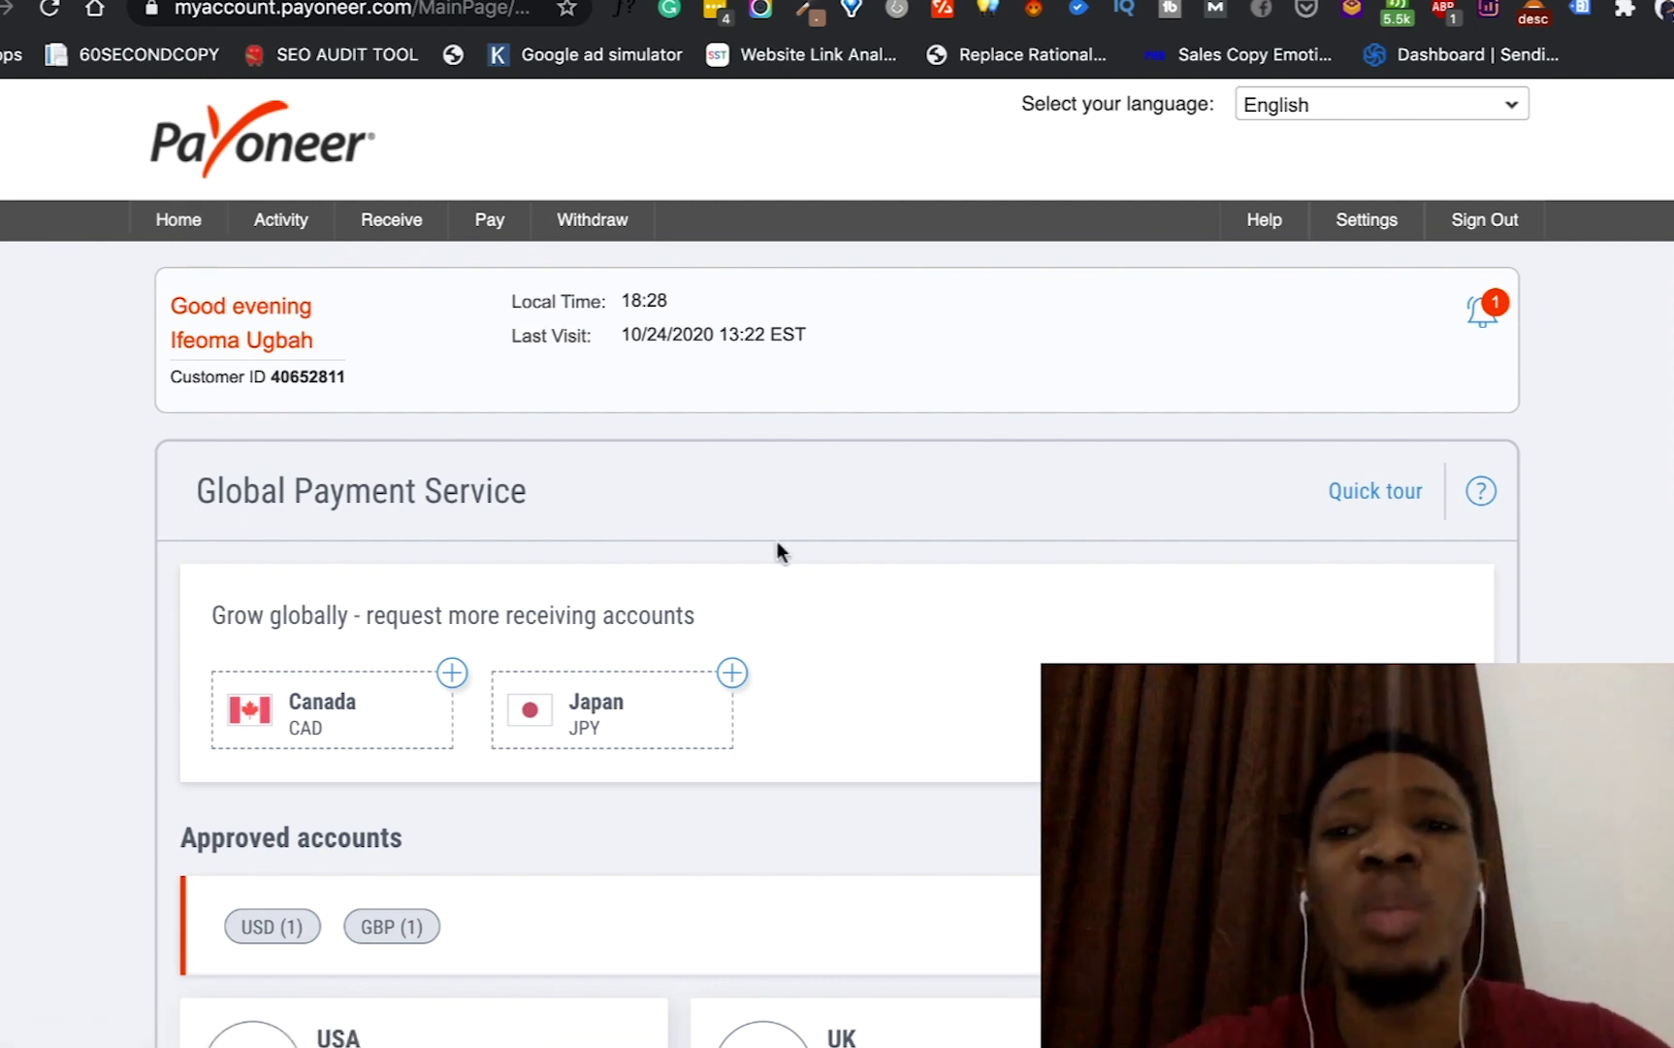
{"action": "scroll", "coordinate": [777, 543], "scroll_direction": "down", "scroll_amount": 2}
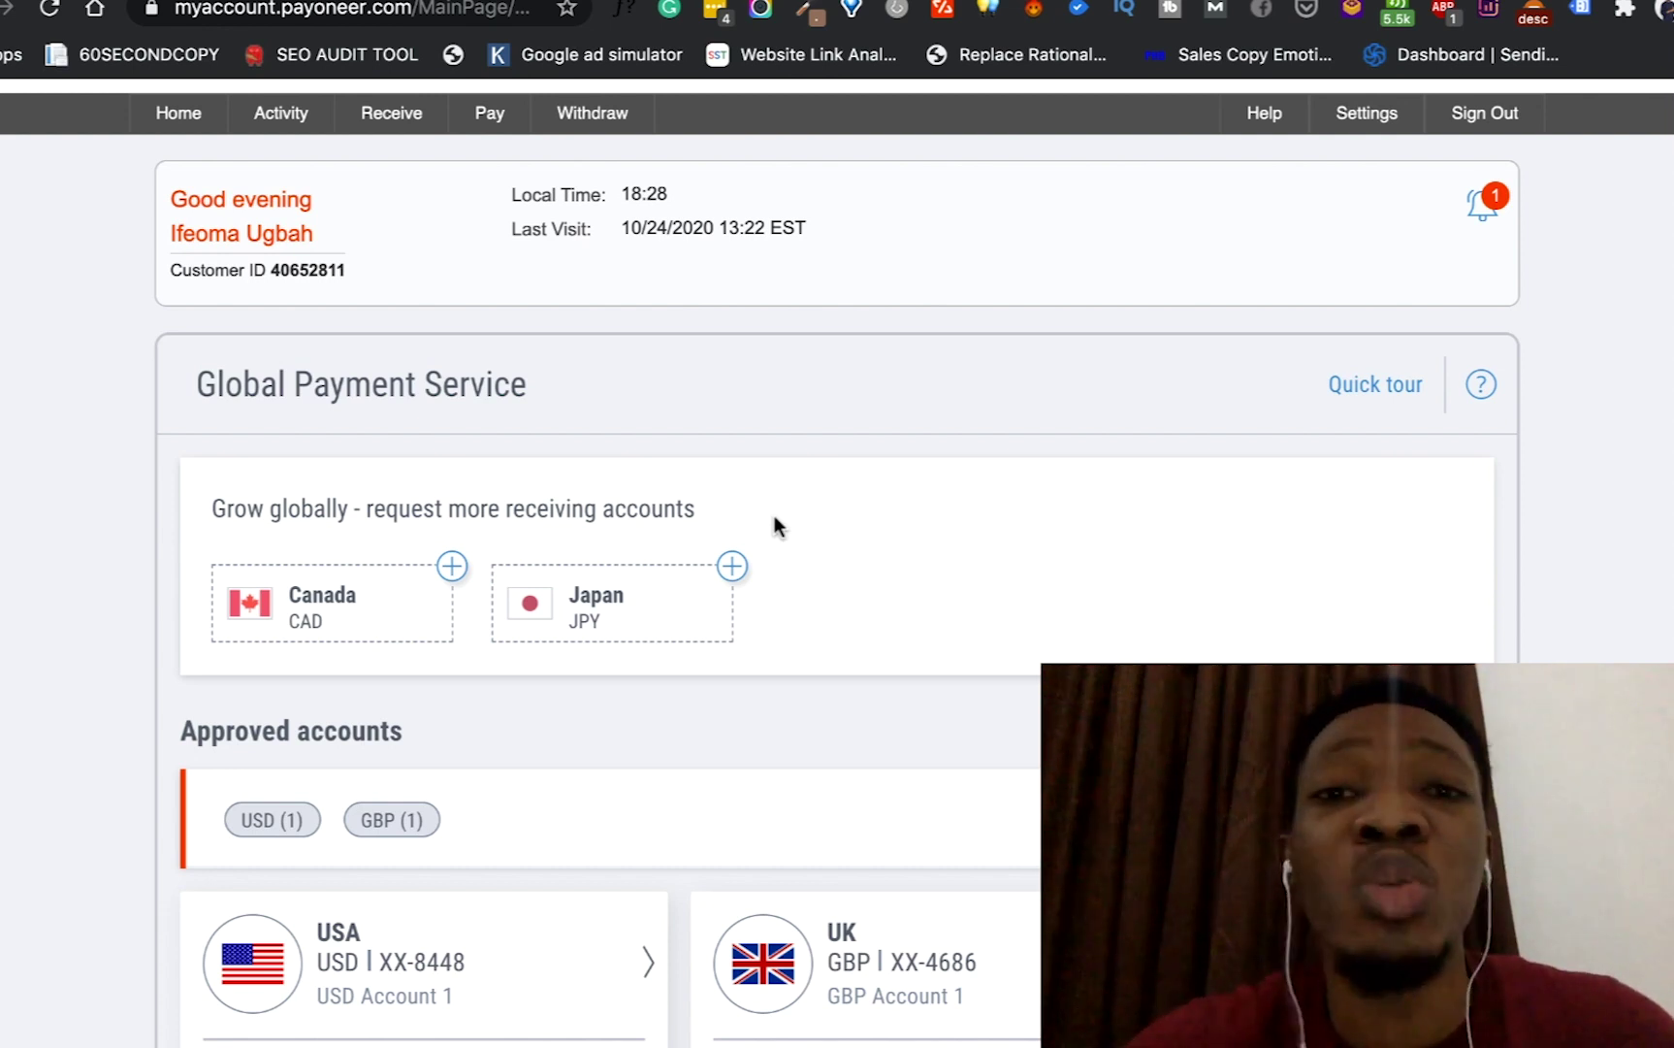
{"action": "scroll", "coordinate": [775, 524], "scroll_direction": "down", "scroll_amount": 3}
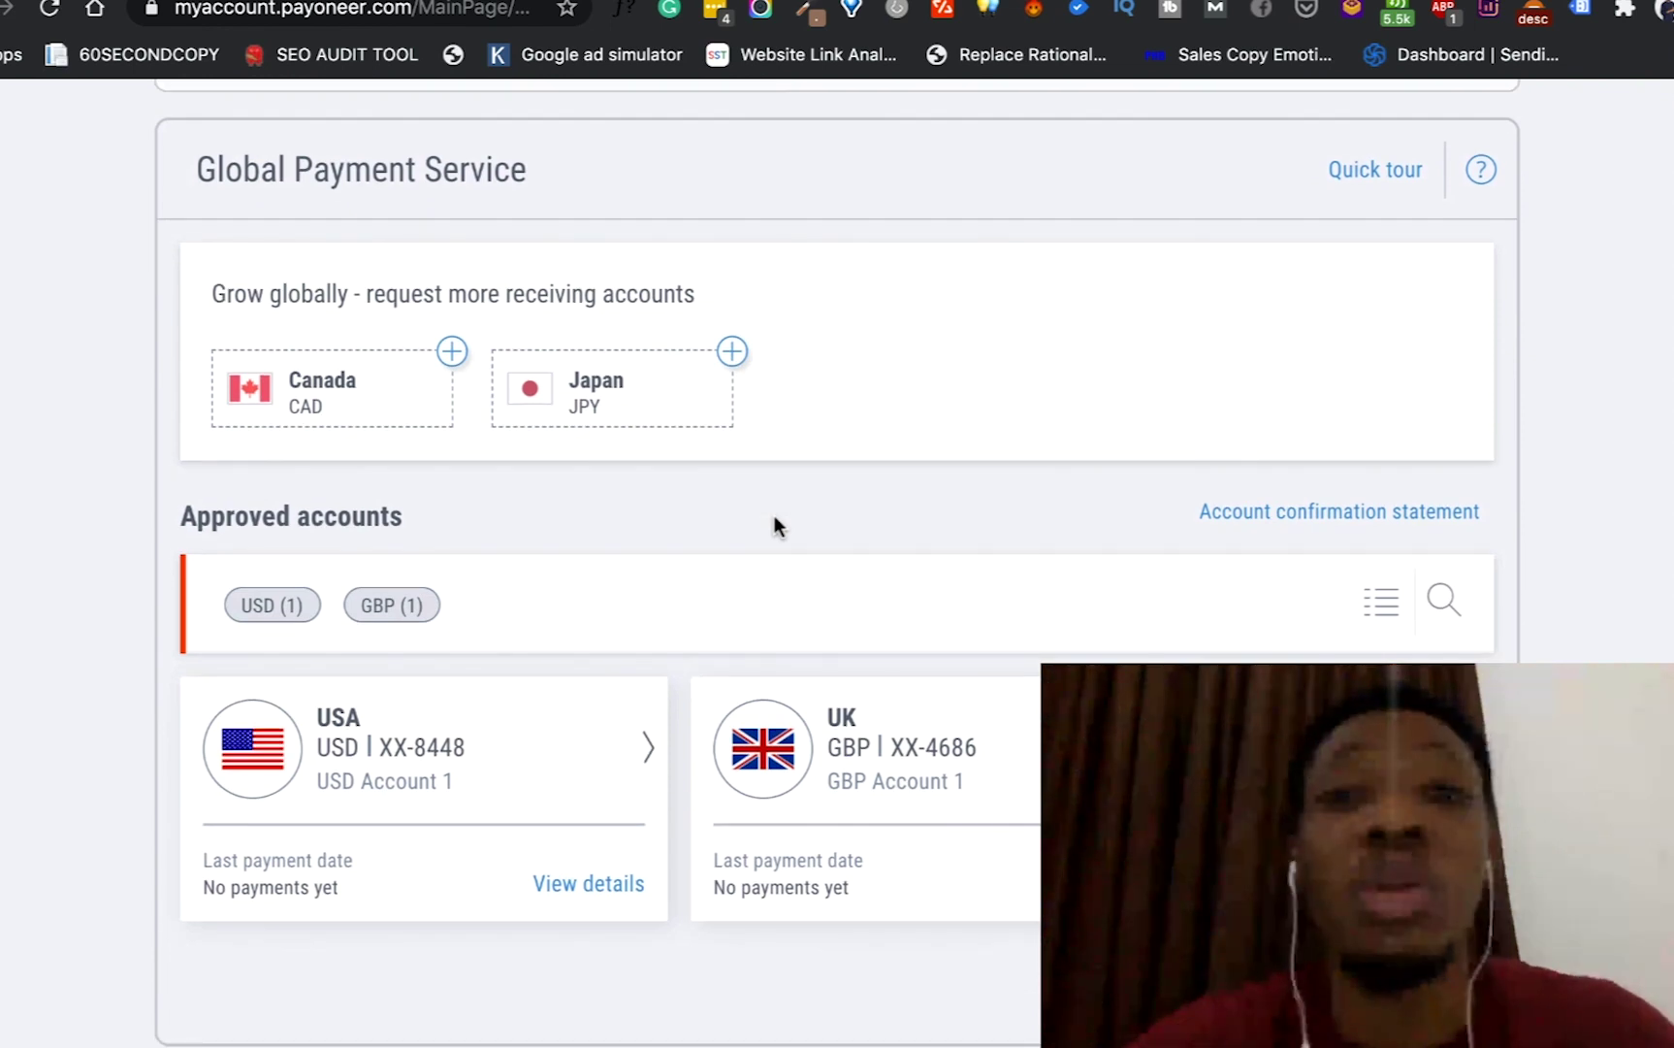